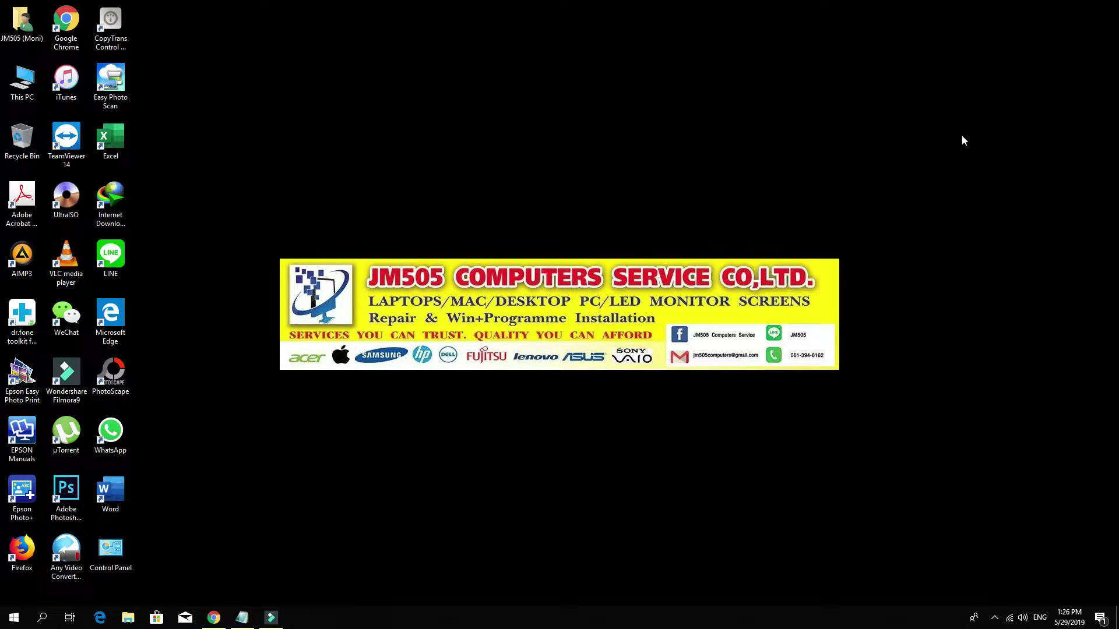
Step: Open This PC from the desktop and maximize the Explorer window
{"action": "double_click", "coordinate": [22, 81]}
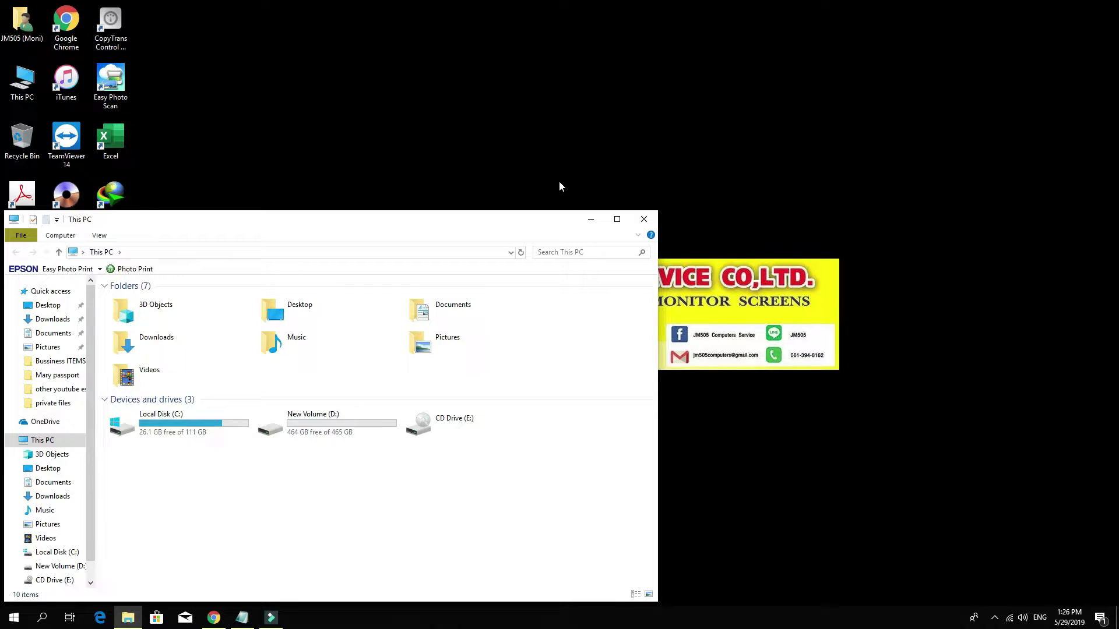
{"action": "left_click", "coordinate": [616, 219]}
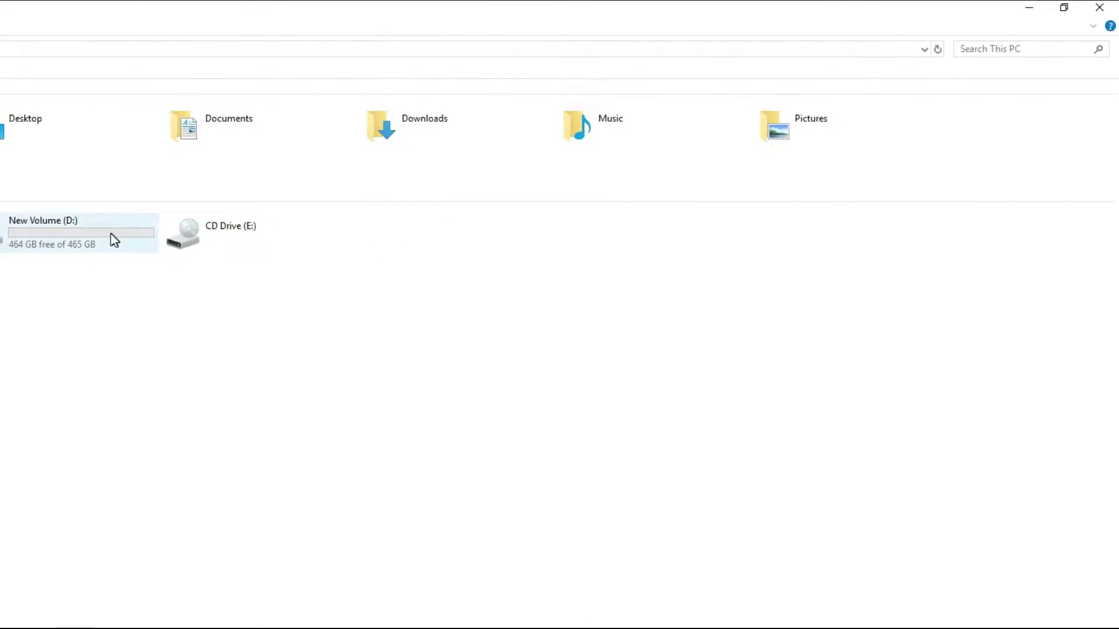
Step: Open New Volume (D:) and select the private files folder among its five folders
{"action": "left_click", "coordinate": [86, 240]}
{"action": "double_click", "coordinate": [86, 239]}
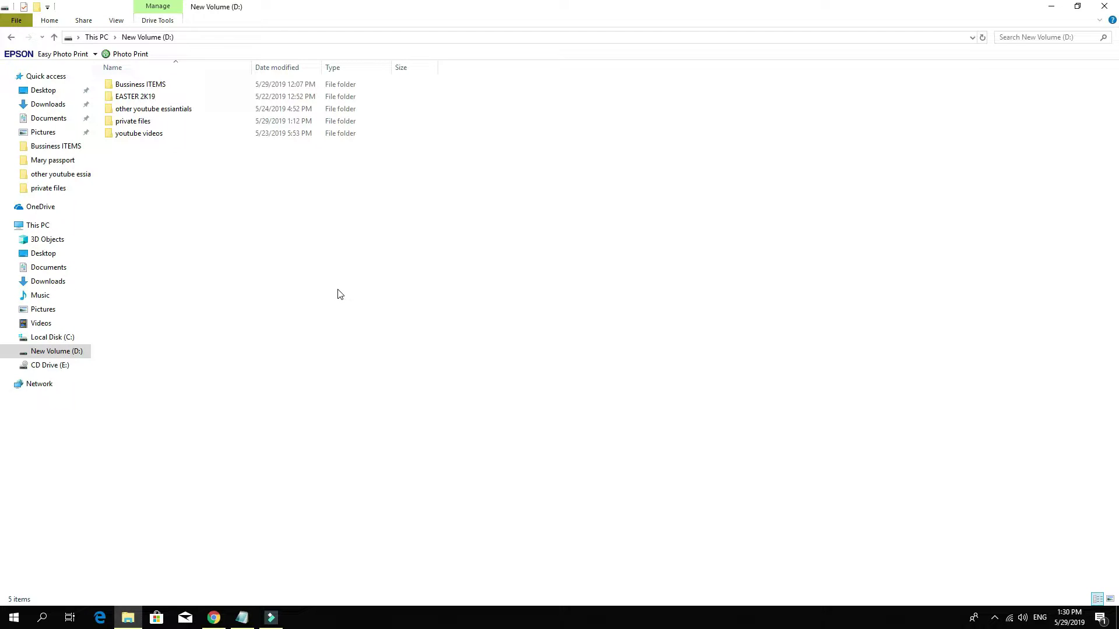
{"action": "left_click", "coordinate": [136, 122]}
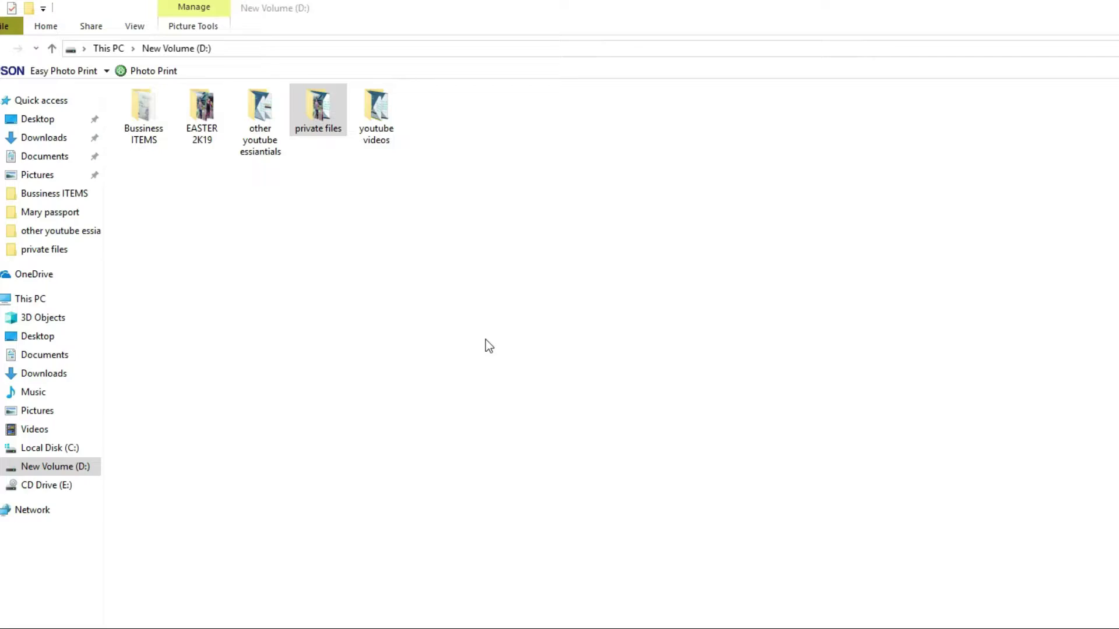
{"action": "mouse_move", "coordinate": [353, 136]}
{"action": "left_mouse_down"}
{"action": "mouse_move", "coordinate": [441, 219]}
{"action": "mouse_move", "coordinate": [454, 217]}
{"action": "left_mouse_up"}
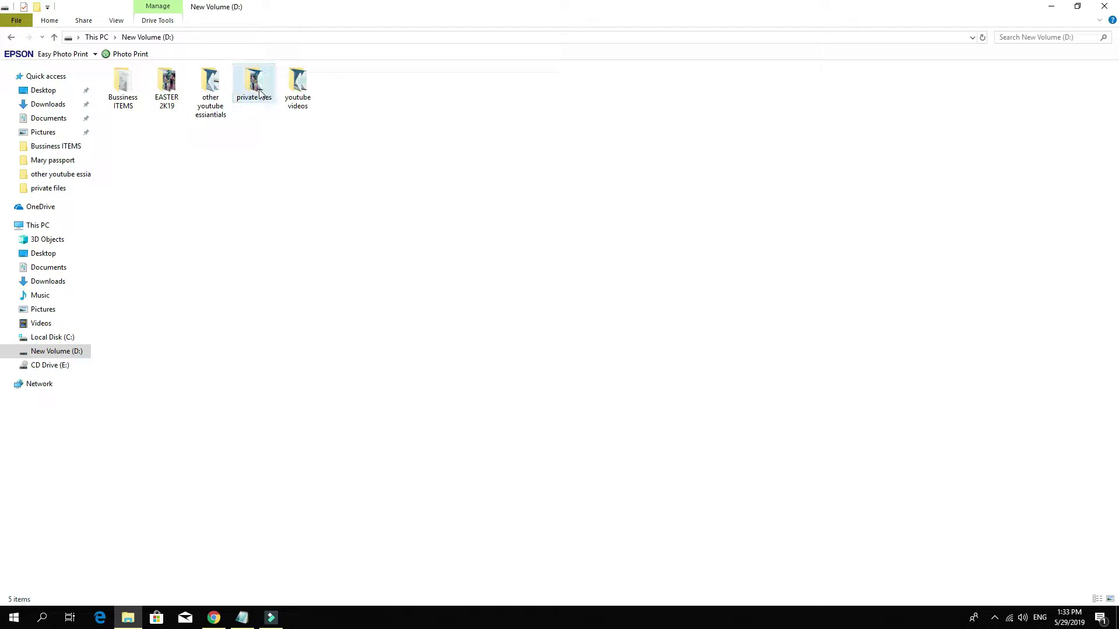
Step: Look inside private files at its seven files, then return to New Volume (D:)
{"action": "double_click", "coordinate": [255, 86]}
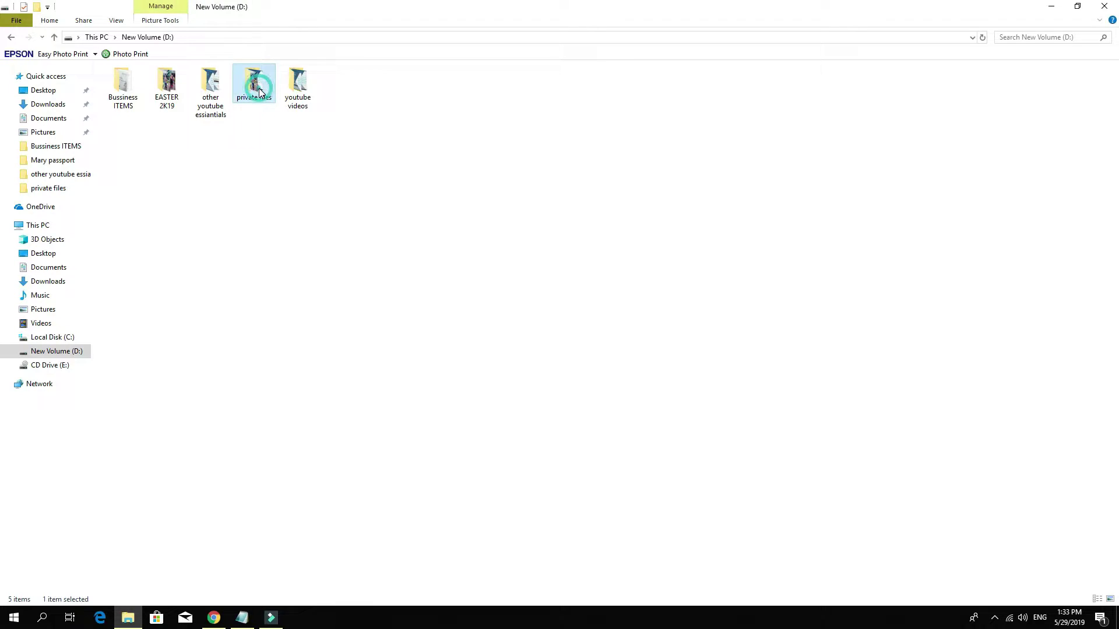
{"action": "left_click_drag", "start_coordinate": [190, 200], "coordinate": [149, 84]}
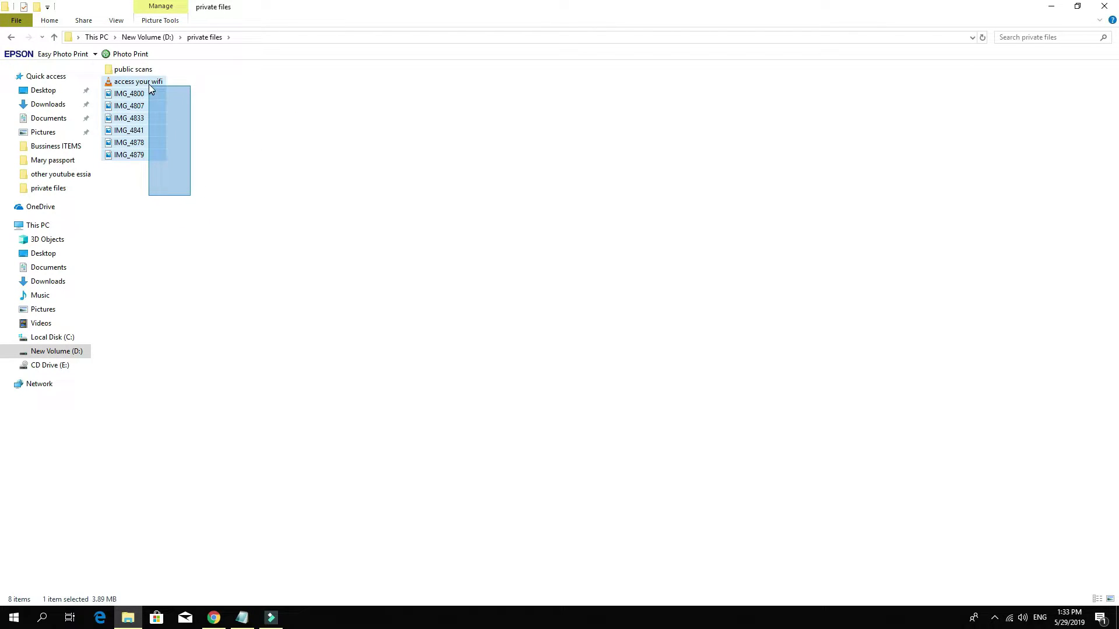
{"action": "left_click", "coordinate": [204, 250]}
{"action": "left_click", "coordinate": [11, 38]}
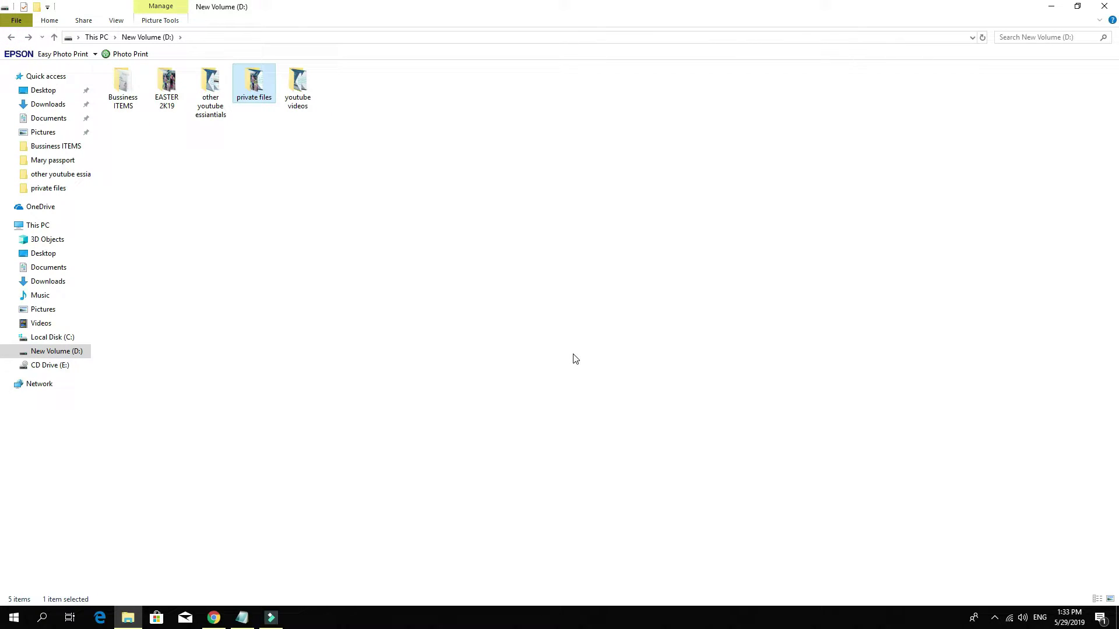
{"action": "left_click", "coordinate": [575, 358]}
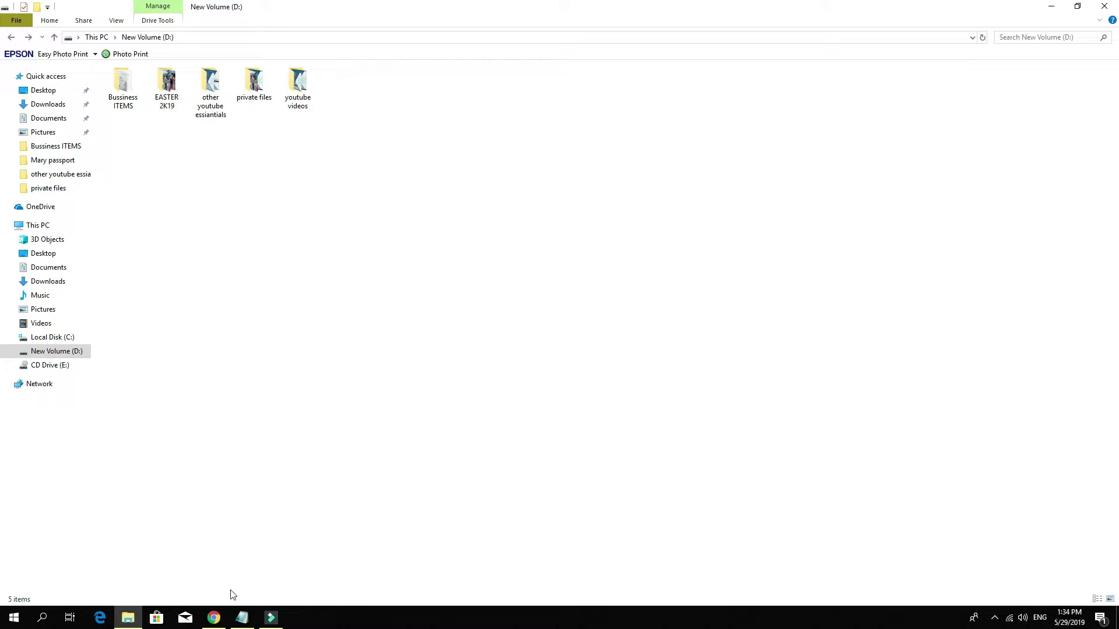
Step: Copy the whole Folder Locker batch script from the Pastebin page in Chrome
{"action": "left_click", "coordinate": [215, 618]}
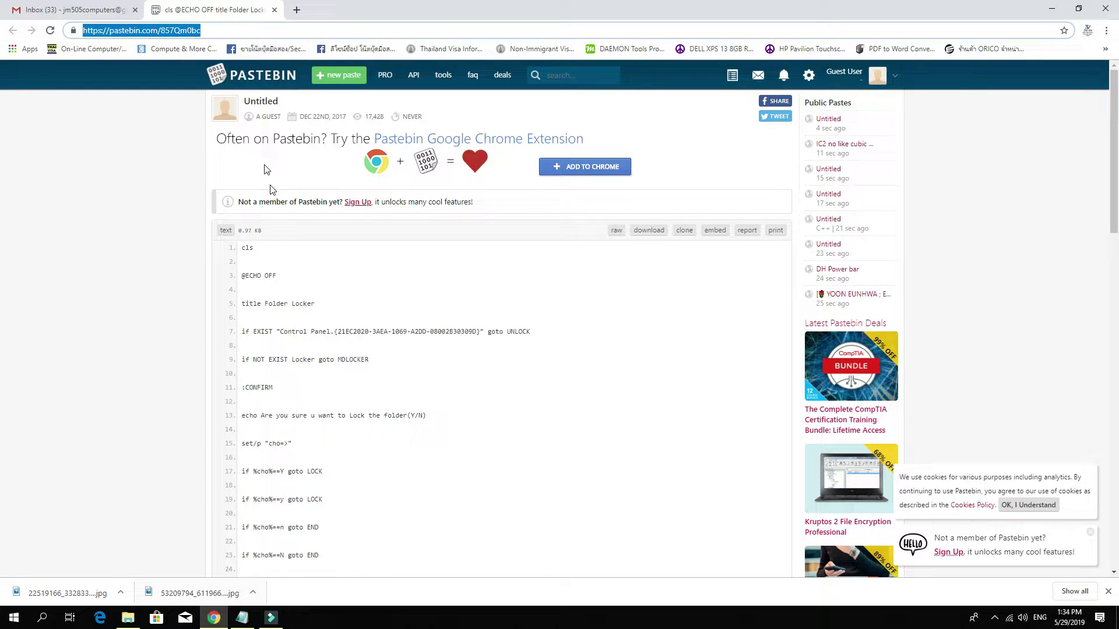
{"action": "scroll", "coordinate": [258, 293], "scroll_direction": "down", "scroll_amount": 2}
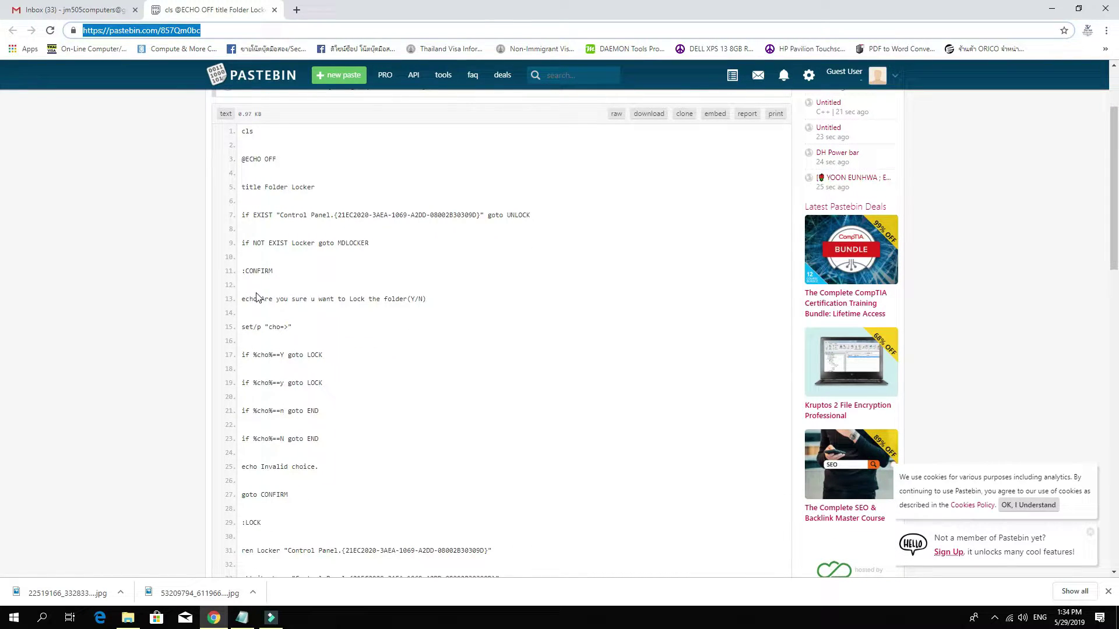
{"action": "scroll", "coordinate": [522, 260], "scroll_direction": "up", "scroll_amount": 2}
{"action": "scroll", "coordinate": [354, 262], "scroll_direction": "down", "scroll_amount": 2}
{"action": "scroll", "coordinate": [366, 287], "scroll_direction": "down", "scroll_amount": 2}
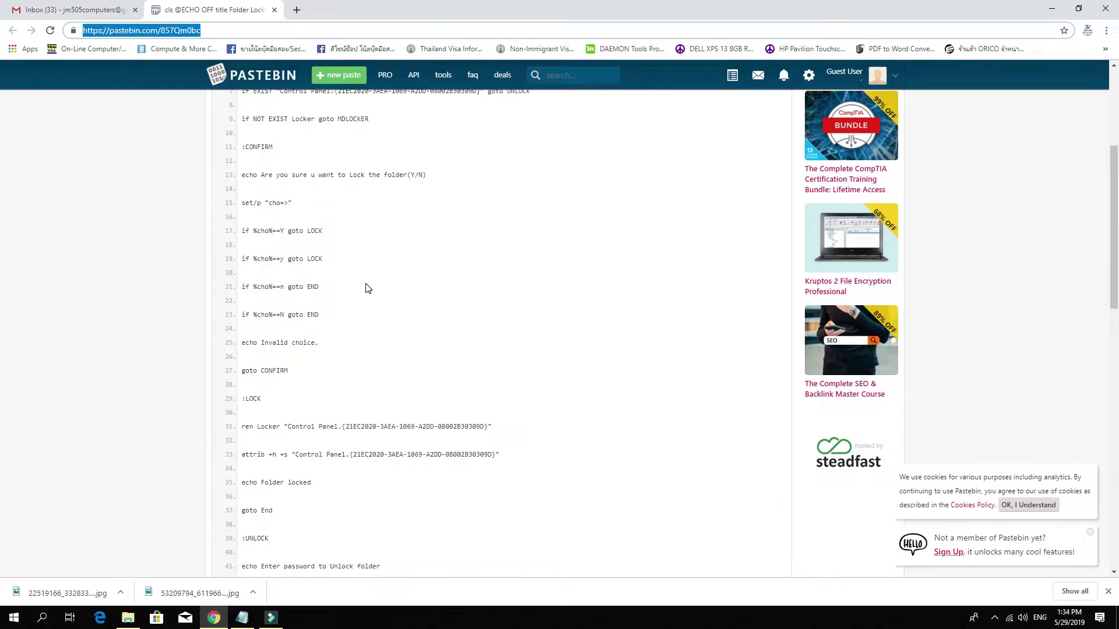
{"action": "scroll", "coordinate": [341, 271], "scroll_direction": "up", "scroll_amount": 3}
{"action": "scroll", "coordinate": [263, 218], "scroll_direction": "up", "scroll_amount": 3}
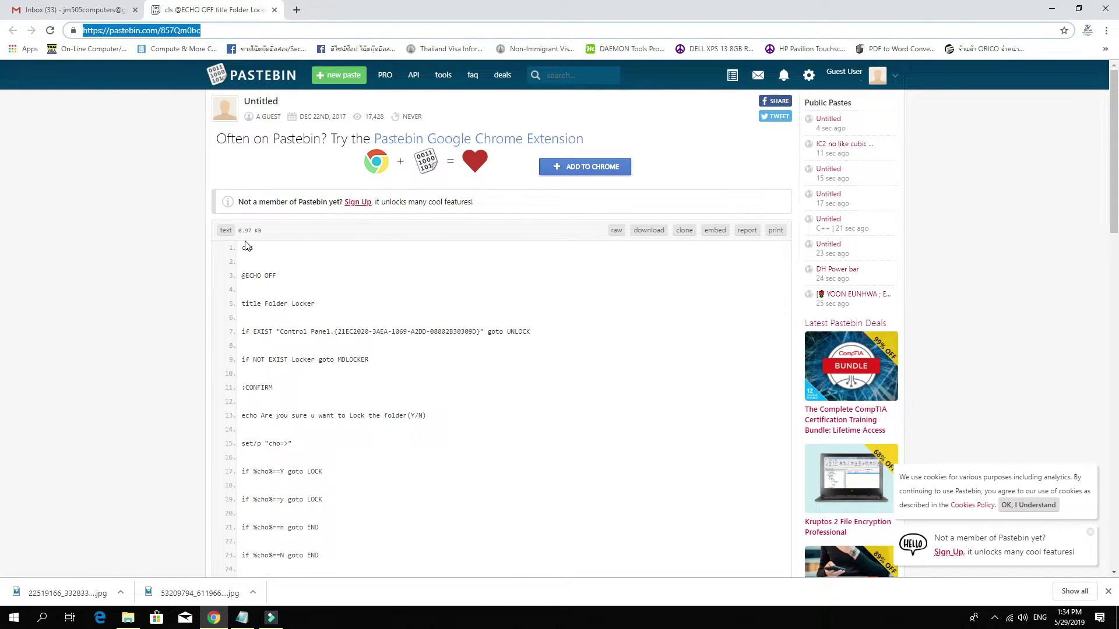
{"action": "mouse_move", "coordinate": [241, 248]}
{"action": "left_mouse_down"}
{"action": "mouse_move", "coordinate": [379, 579]}
{"action": "mouse_move", "coordinate": [414, 574]}
{"action": "mouse_move", "coordinate": [437, 464]}
{"action": "left_mouse_up"}
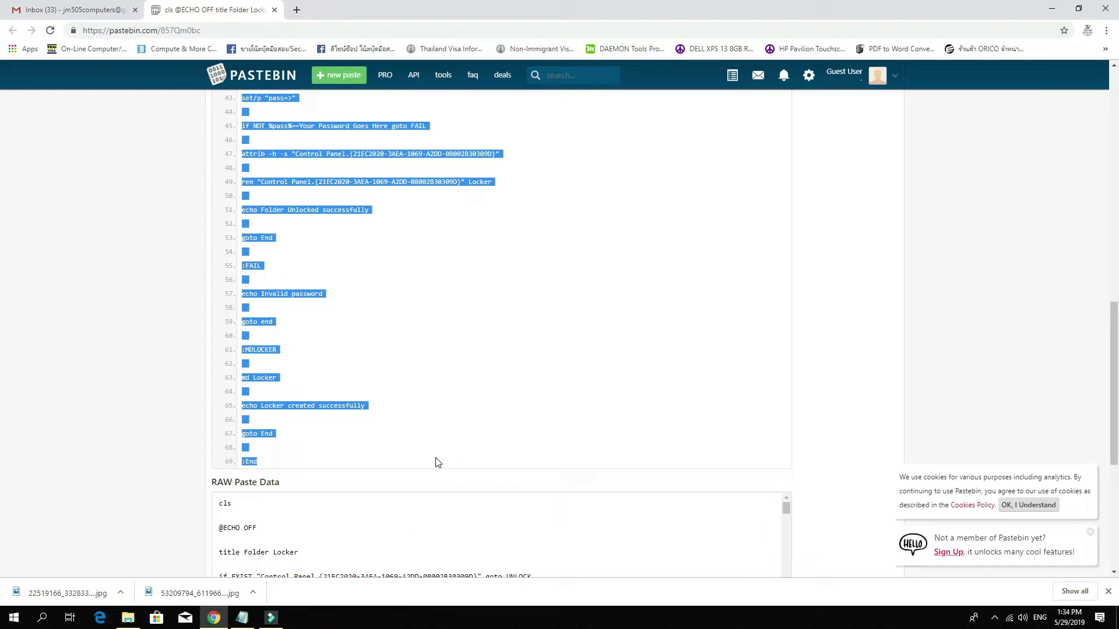
{"action": "right_click", "coordinate": [340, 186]}
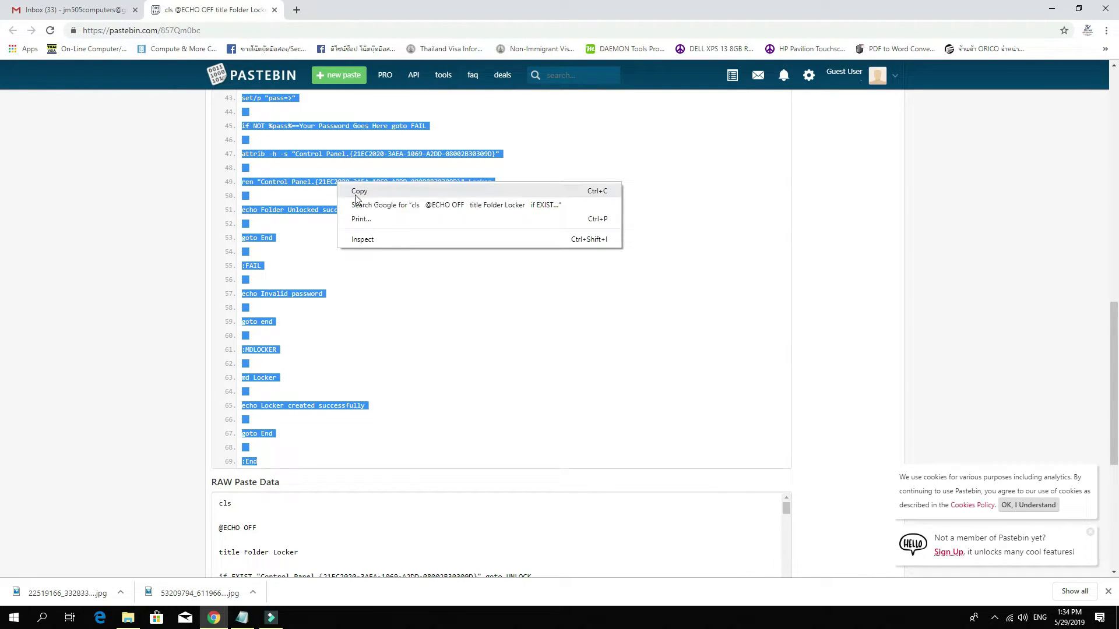
{"action": "left_click", "coordinate": [357, 192]}
Step: Create a new empty text document inside the private files folder
{"action": "left_click", "coordinate": [1052, 8]}
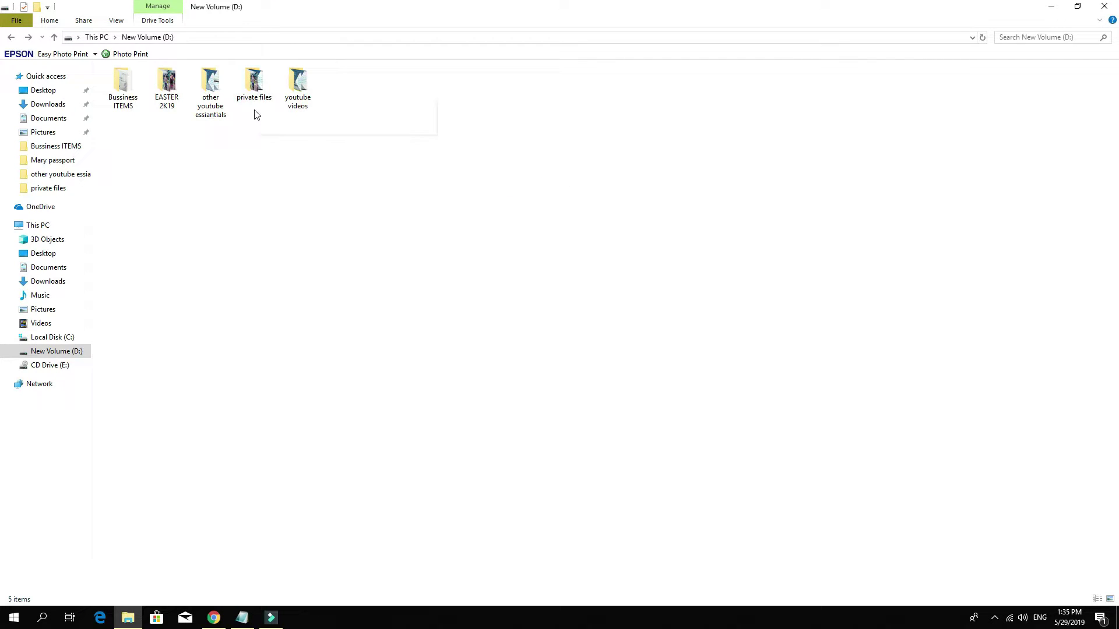
{"action": "double_click", "coordinate": [254, 85]}
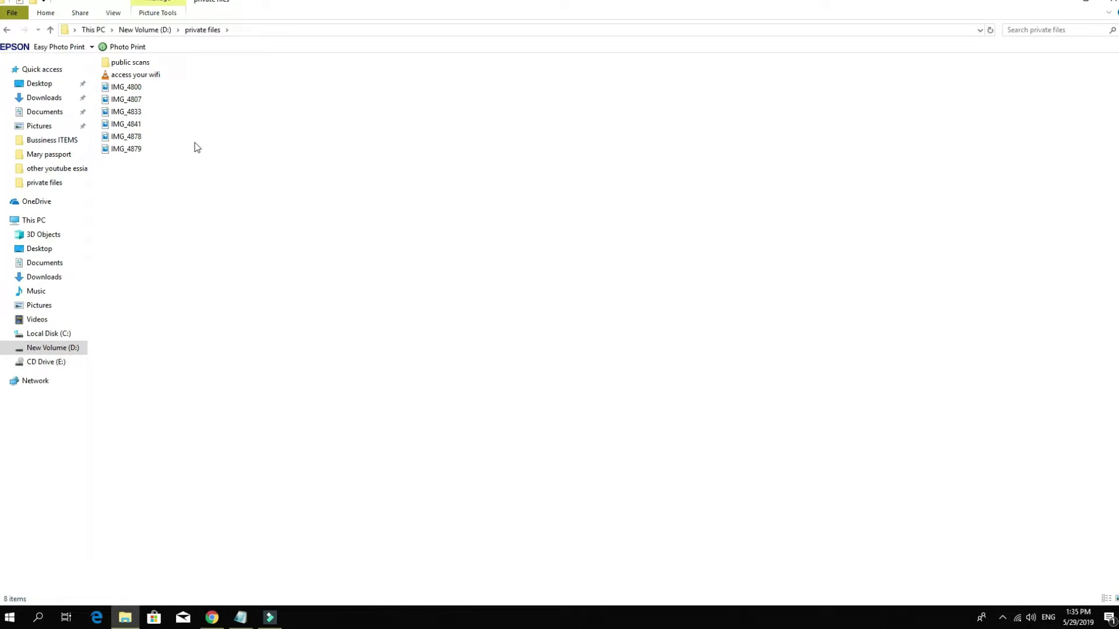
{"action": "right_click", "coordinate": [175, 223]}
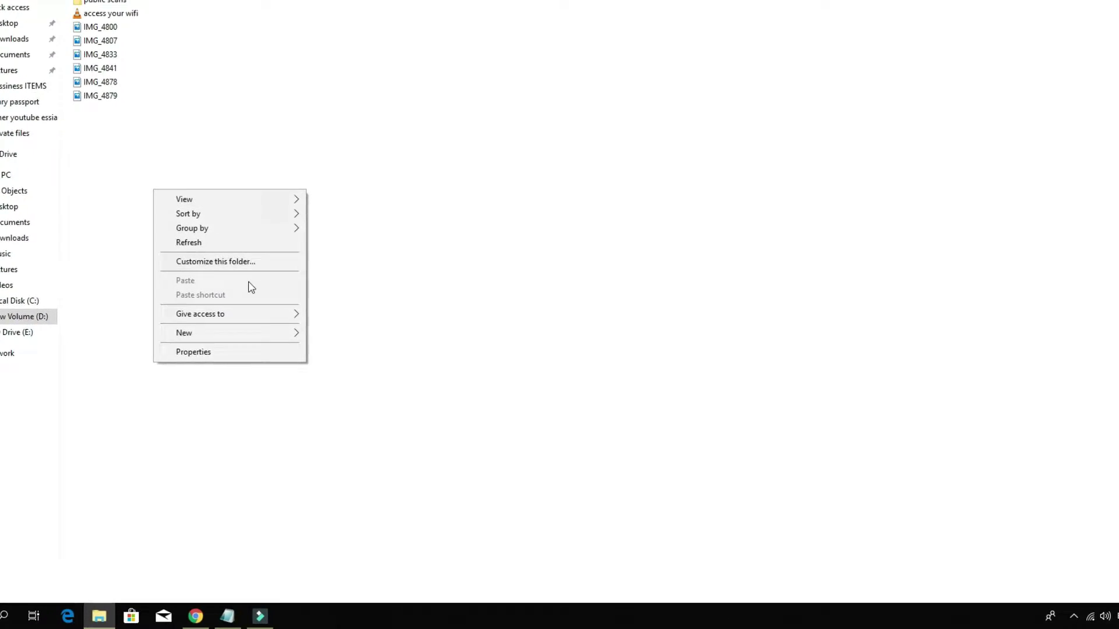
{"action": "mouse_move", "coordinate": [96, 186]}
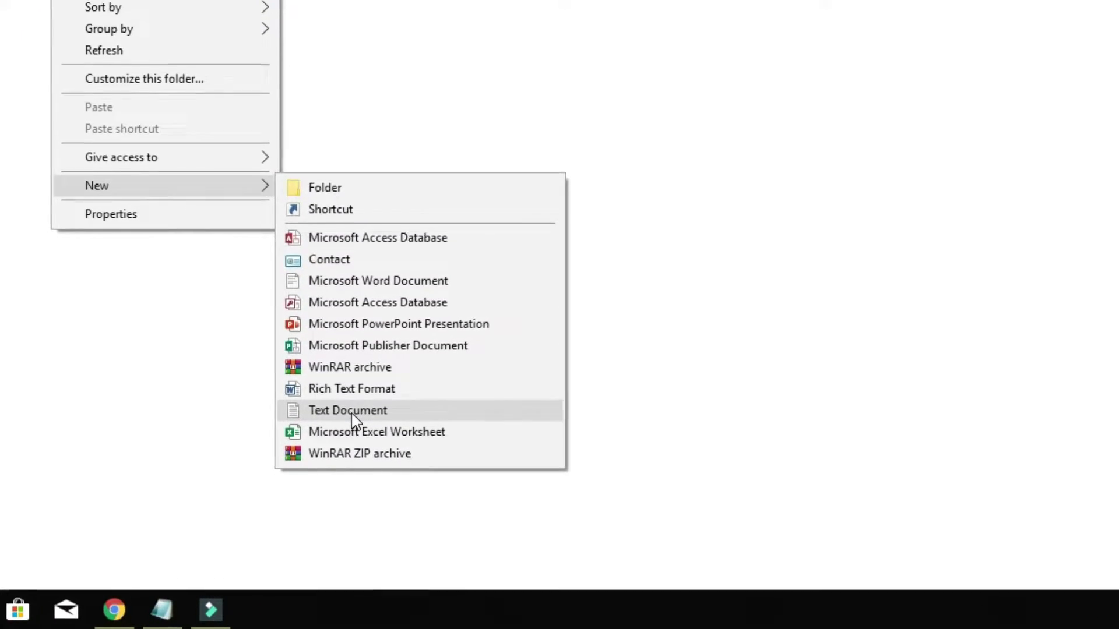
{"action": "left_click", "coordinate": [352, 423]}
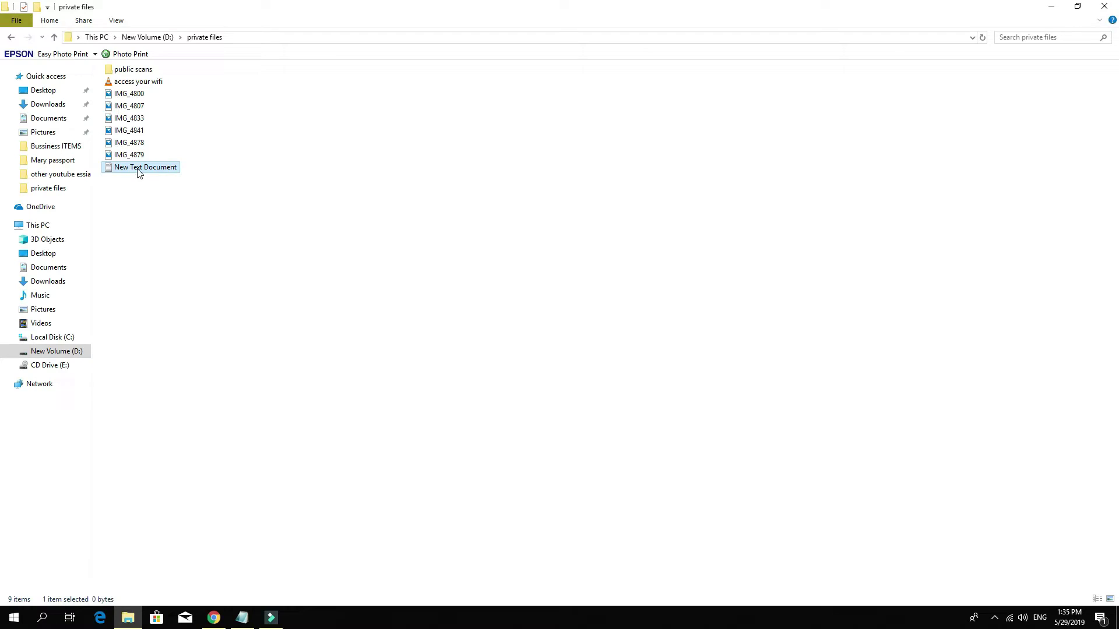
Step: Paste the Folder Locker script into the new text document in a maximized Notepad
{"action": "double_click", "coordinate": [138, 169]}
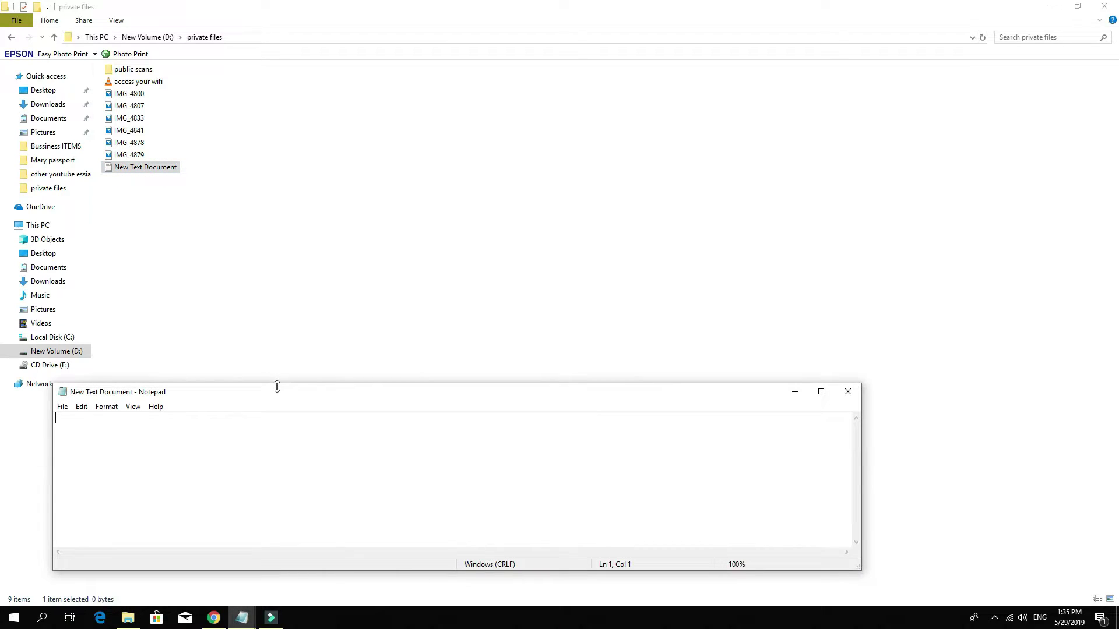
{"action": "left_click_drag", "start_coordinate": [278, 392], "coordinate": [392, 189]}
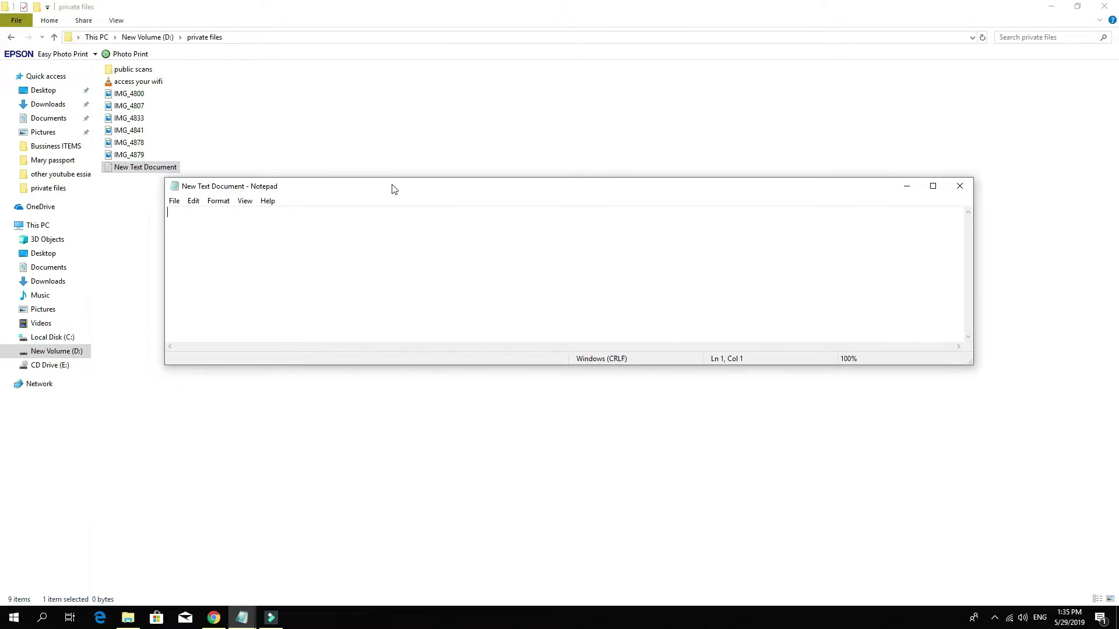
{"action": "right_click", "coordinate": [186, 219]}
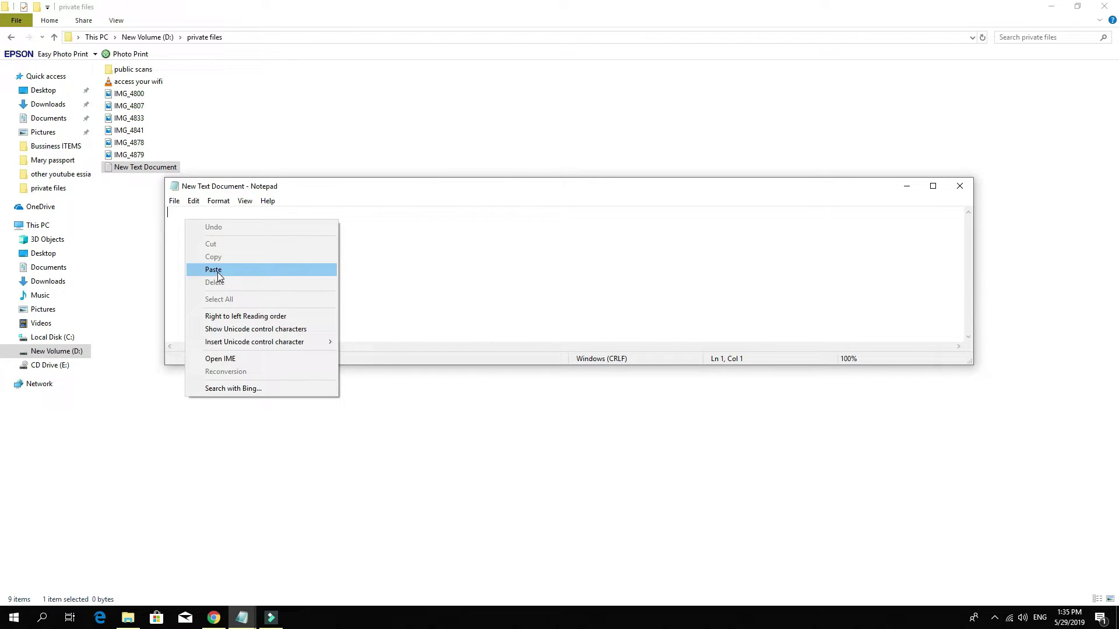
{"action": "left_click", "coordinate": [218, 272]}
{"action": "left_click", "coordinate": [932, 186]}
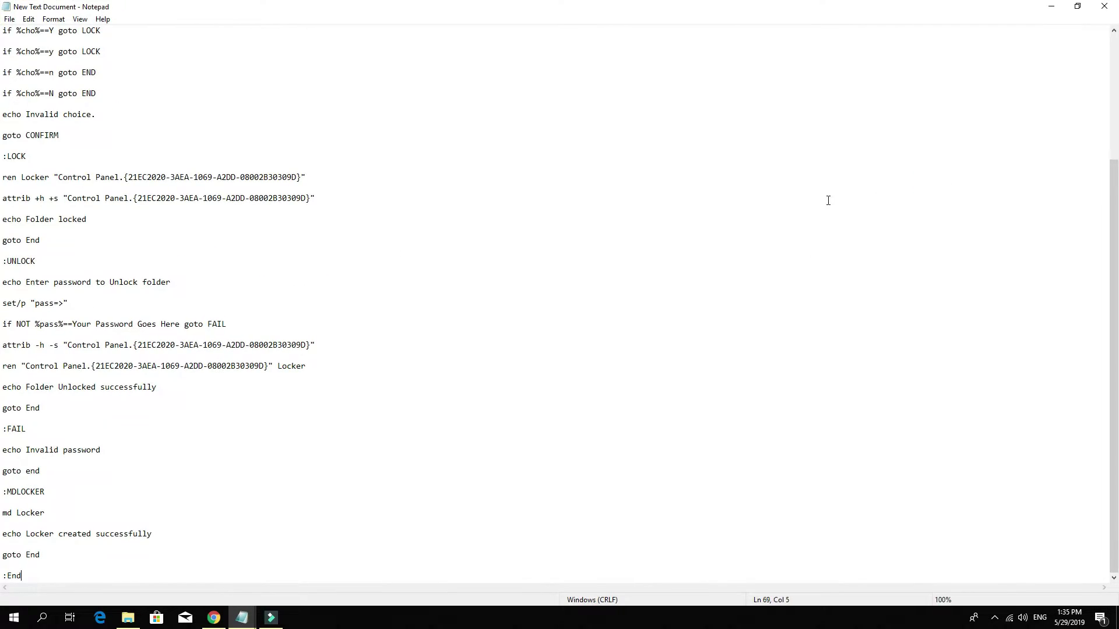
{"action": "scroll", "coordinate": [250, 319], "scroll_direction": "up", "scroll_amount": 3}
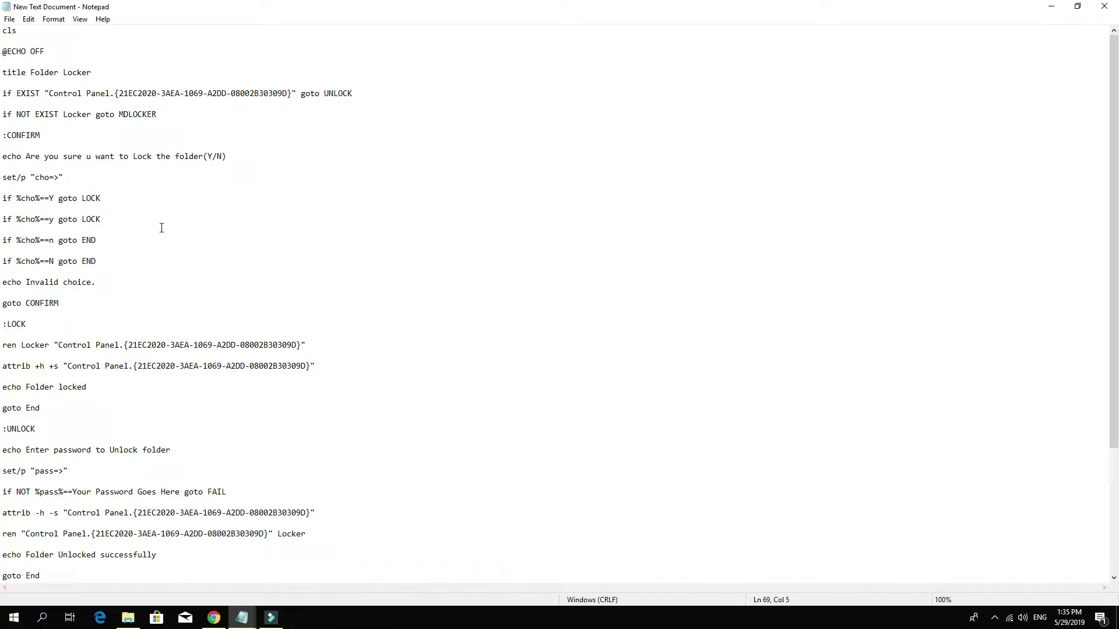
{"action": "scroll", "coordinate": [161, 228], "scroll_direction": "down", "scroll_amount": 3}
{"action": "scroll", "coordinate": [148, 245], "scroll_direction": "down", "scroll_amount": 3}
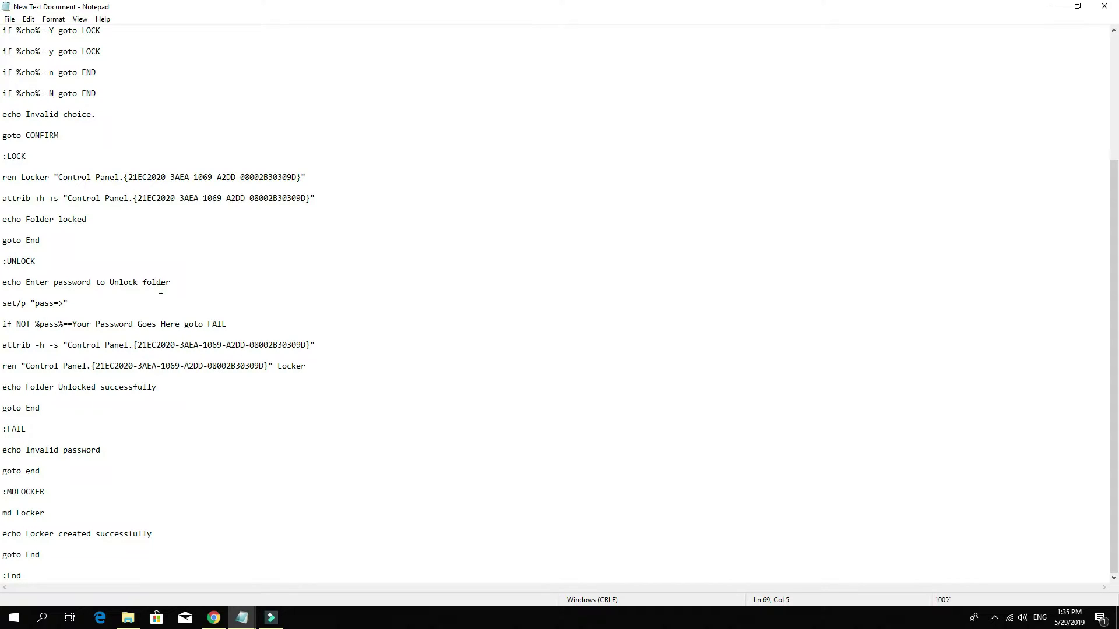
{"action": "scroll", "coordinate": [160, 289], "scroll_direction": "up", "scroll_amount": 3}
{"action": "scroll", "coordinate": [157, 362], "scroll_direction": "up", "scroll_amount": 1}
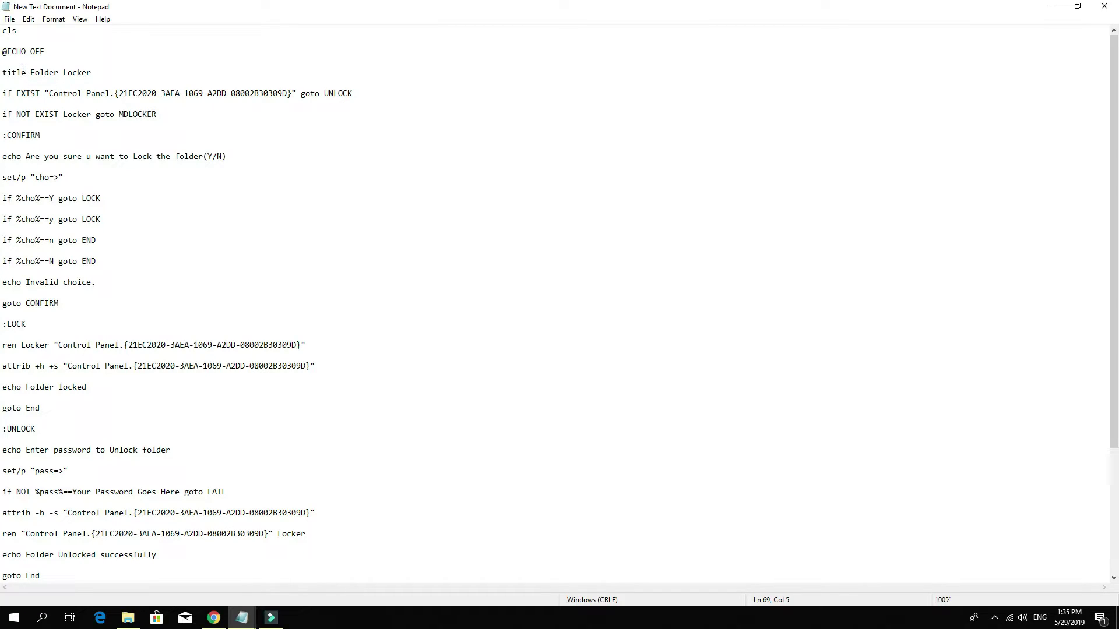
{"action": "scroll", "coordinate": [45, 229], "scroll_direction": "down", "scroll_amount": 1}
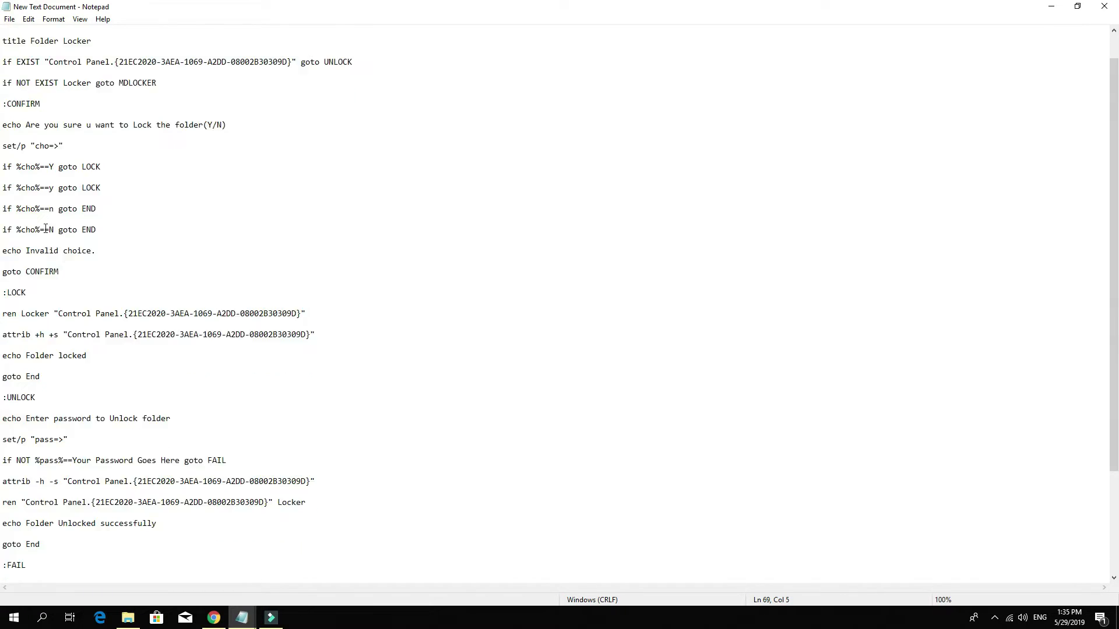
{"action": "scroll", "coordinate": [45, 229], "scroll_direction": "down", "scroll_amount": 2}
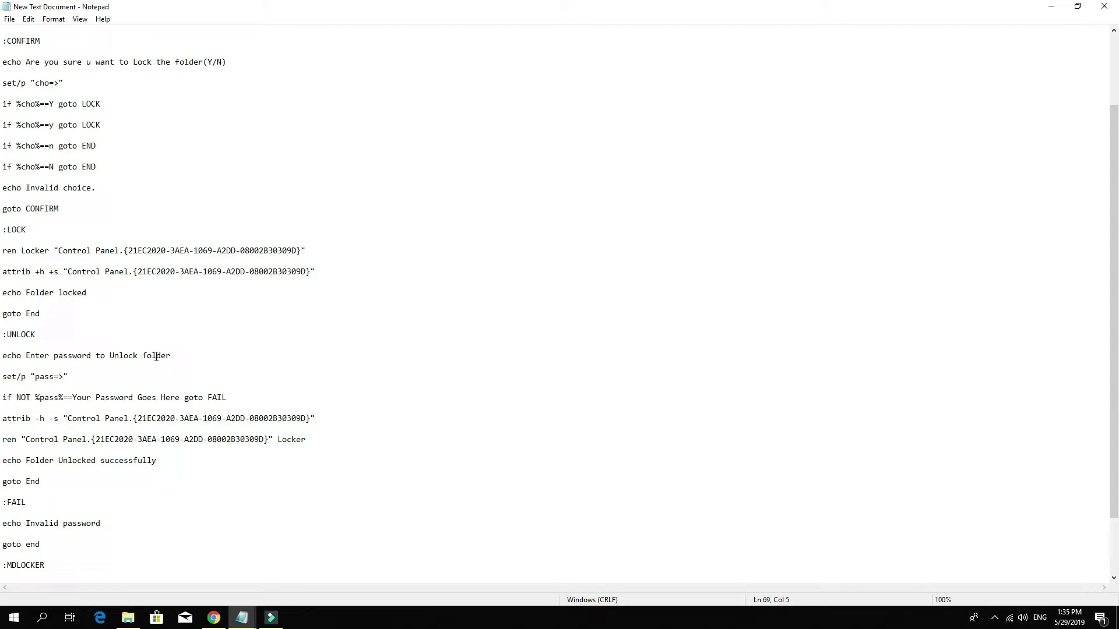
{"action": "left_click_drag", "start_coordinate": [179, 396], "coordinate": [73, 397]}
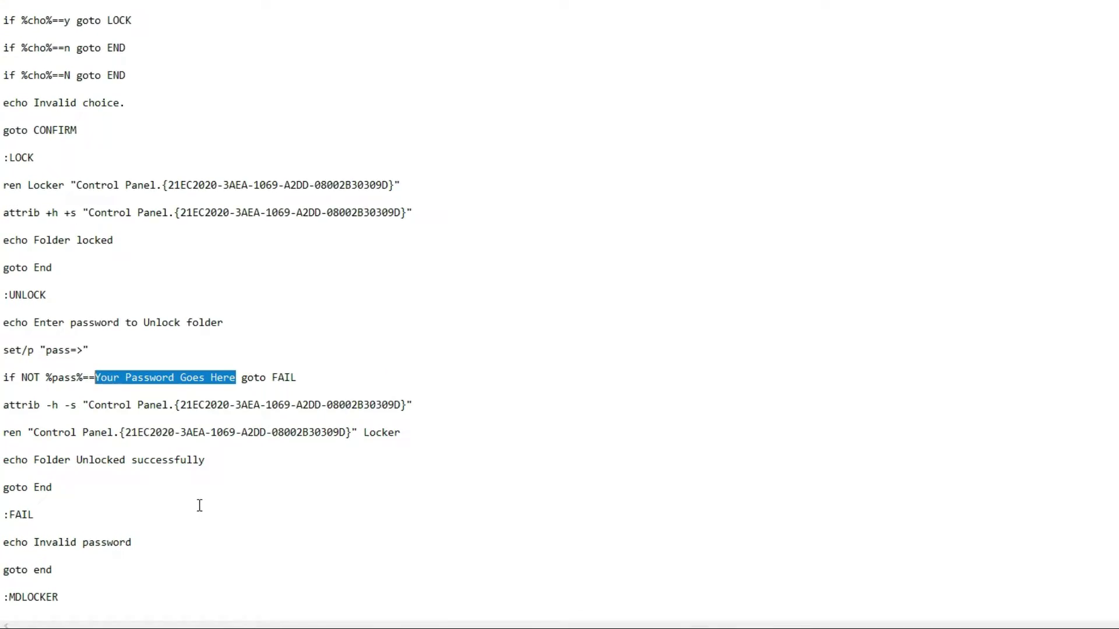
{"action": "type", "text": "505"}
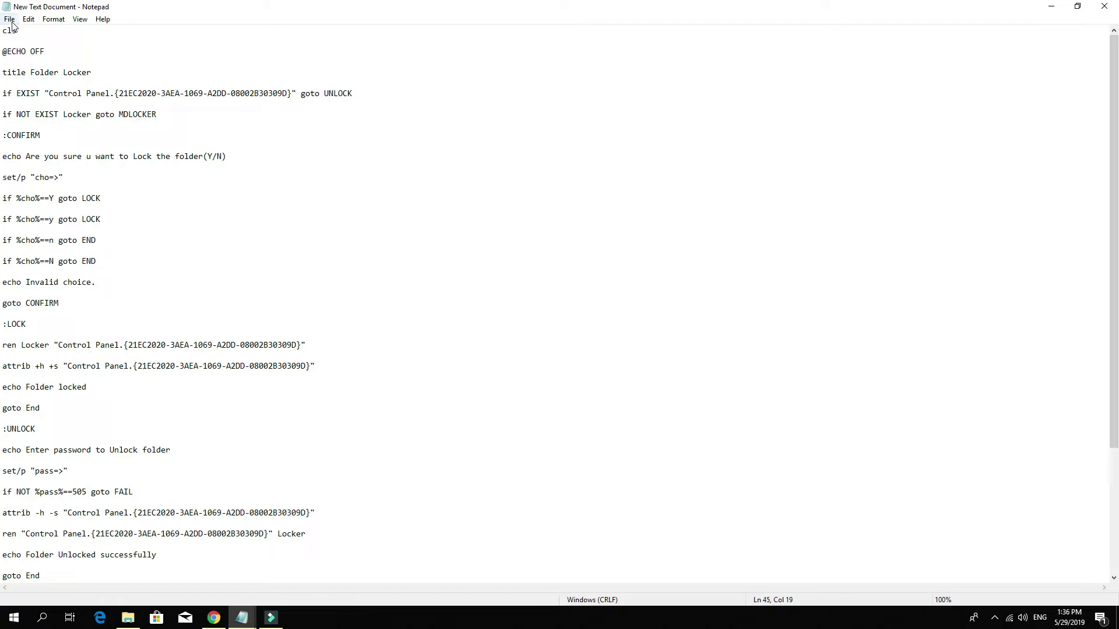
{"action": "left_click", "coordinate": [8, 19]}
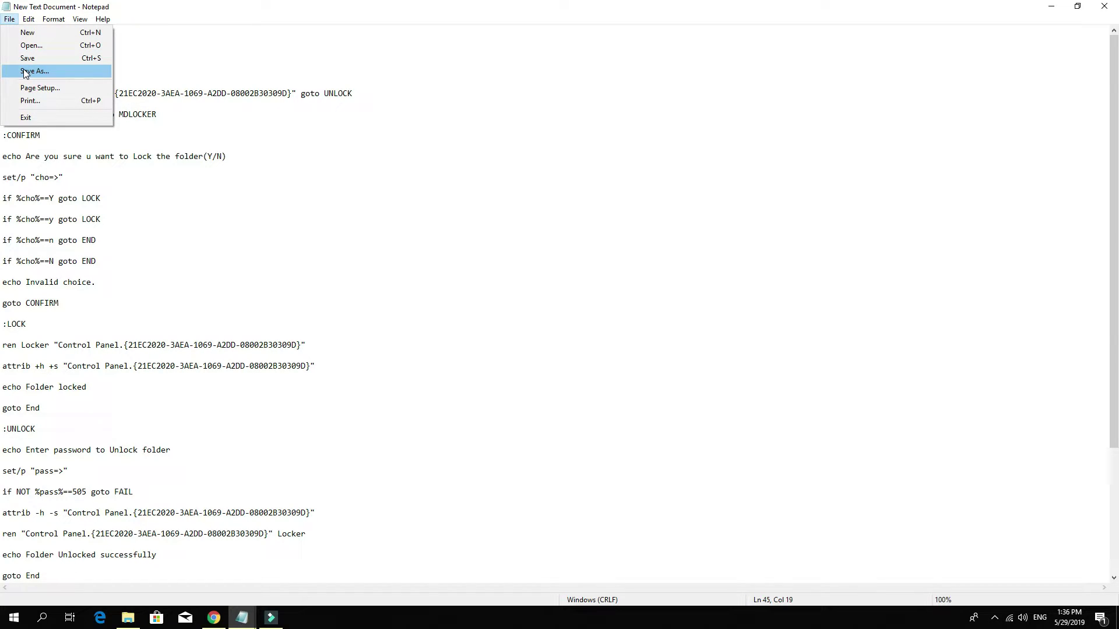
Step: Save the script as New Text Document.bat with the All Files type in private files
{"action": "left_click", "coordinate": [32, 72]}
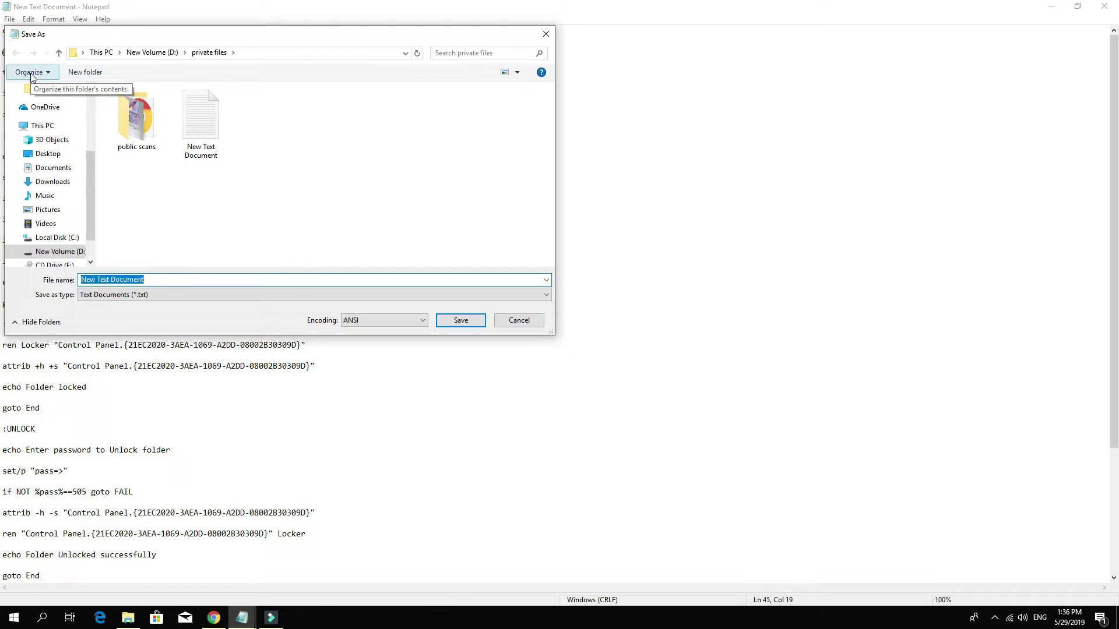
{"action": "left_click", "coordinate": [210, 258]}
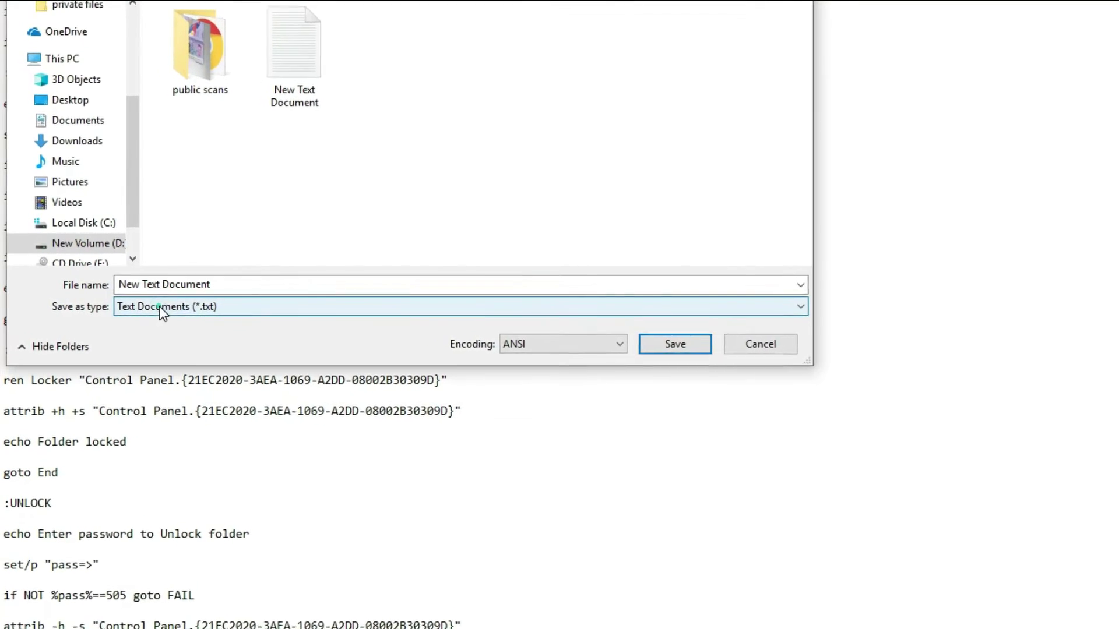
{"action": "left_click", "coordinate": [433, 305]}
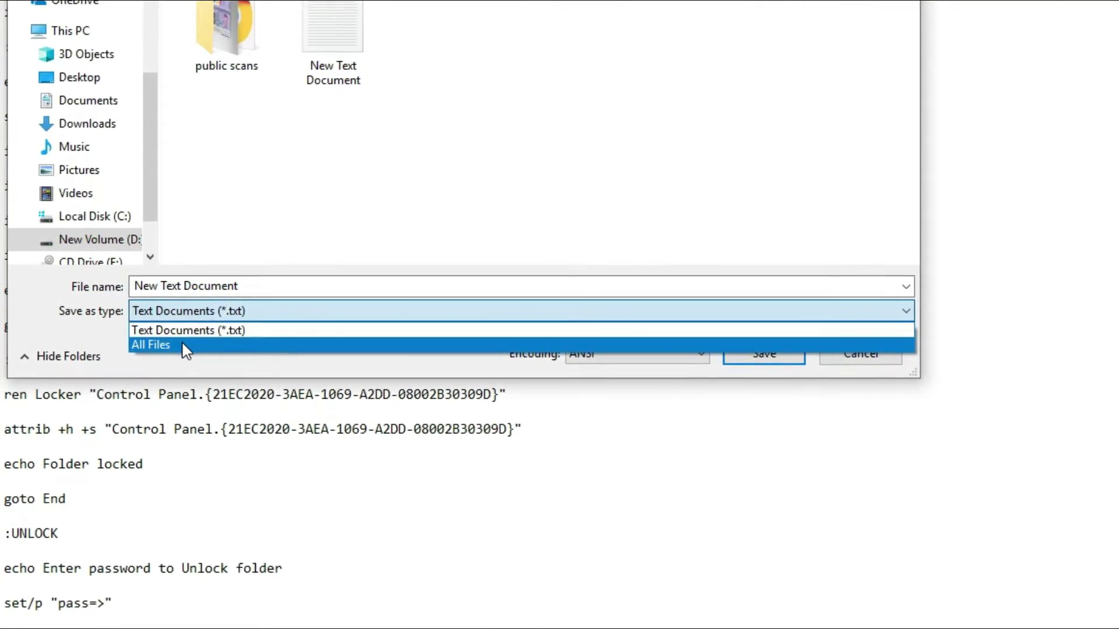
{"action": "left_click", "coordinate": [188, 328]}
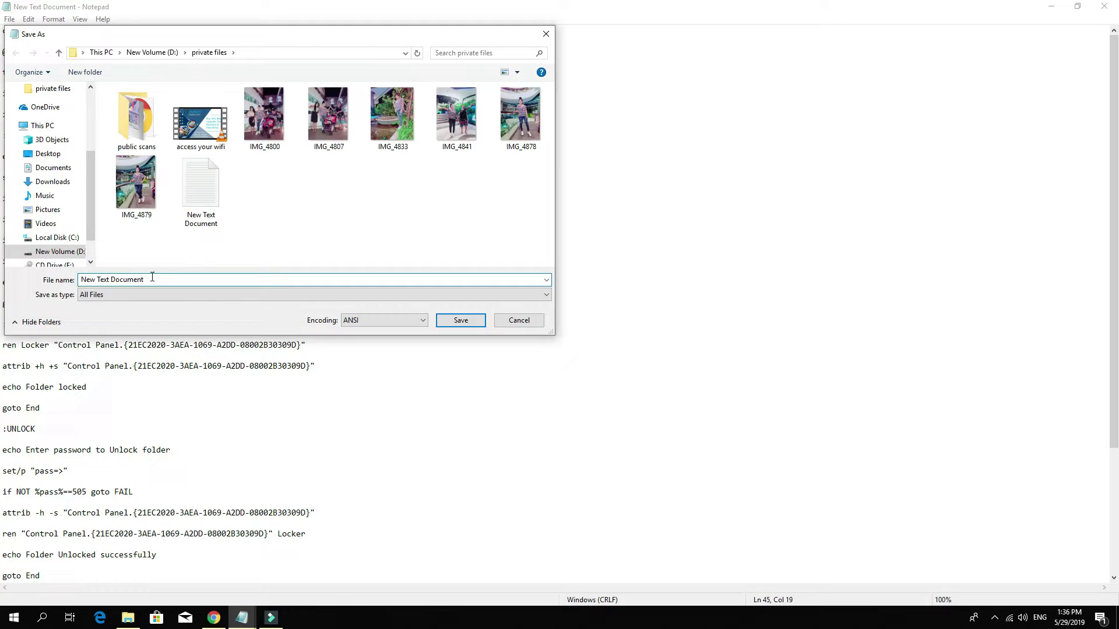
{"action": "type", "text": "."}
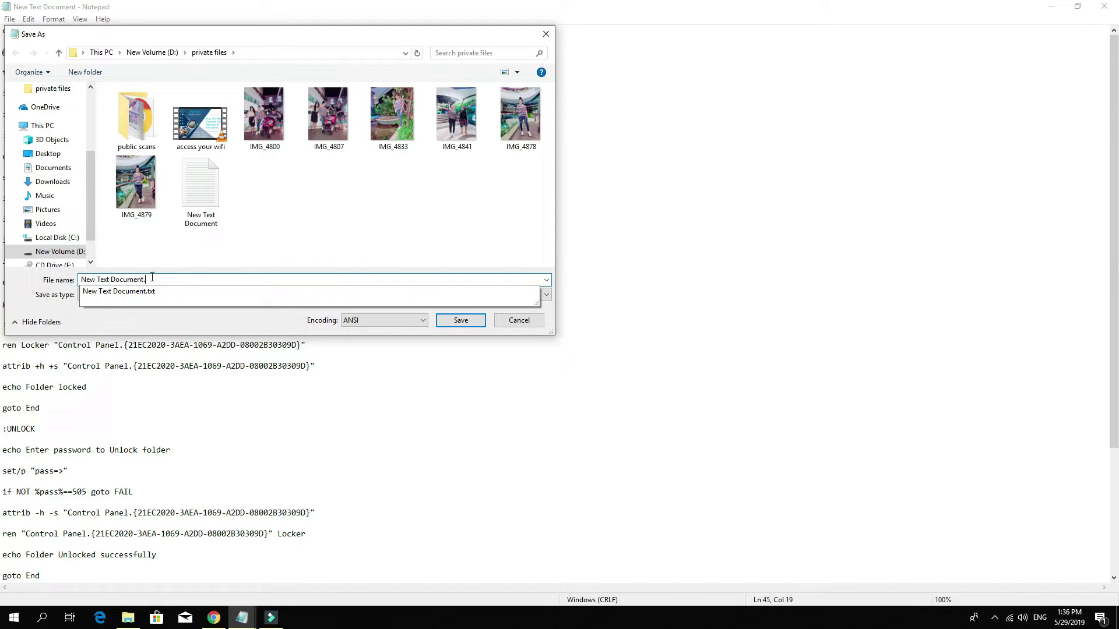
{"action": "type", "text": "bat"}
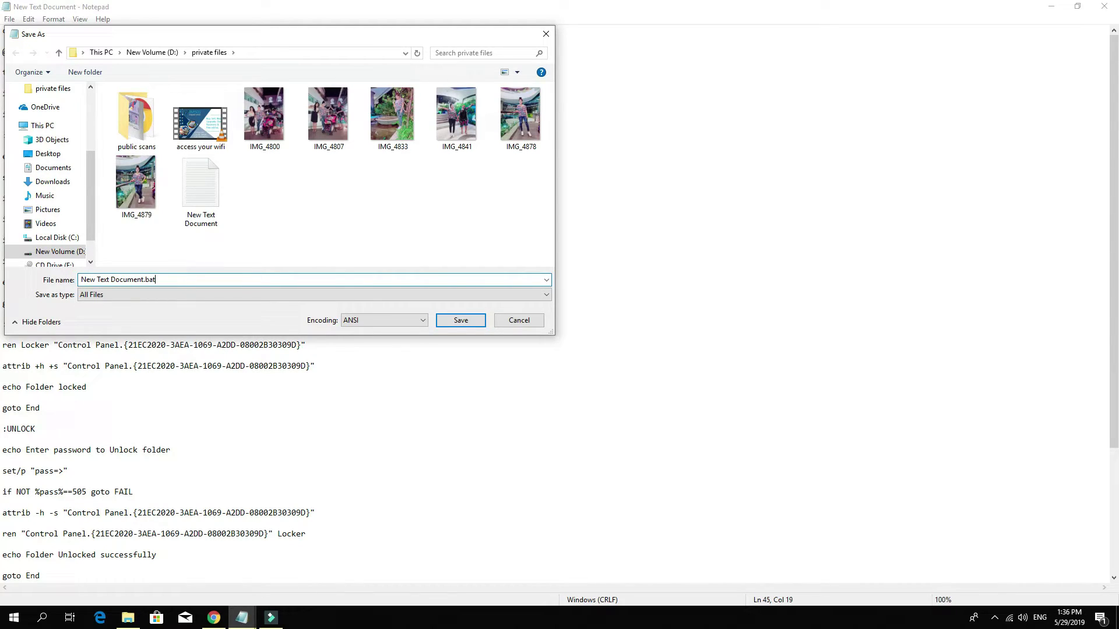
{"action": "key", "text": "Return"}
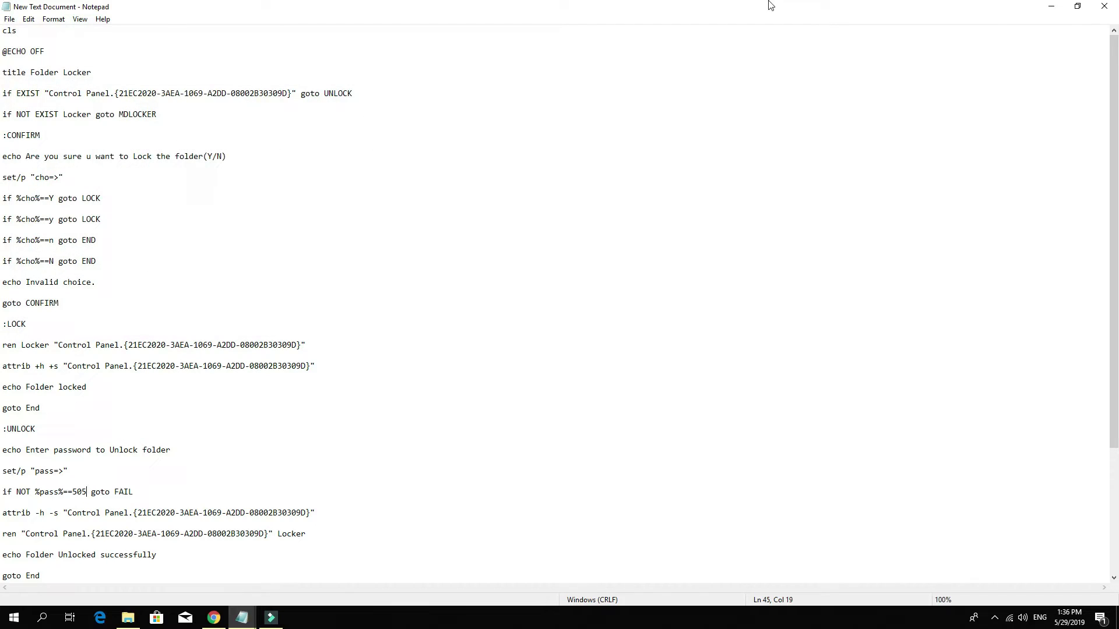
Step: Run the .bat script to create the Locker folder in private files
{"action": "left_click", "coordinate": [127, 619]}
{"action": "left_click", "coordinate": [134, 169]}
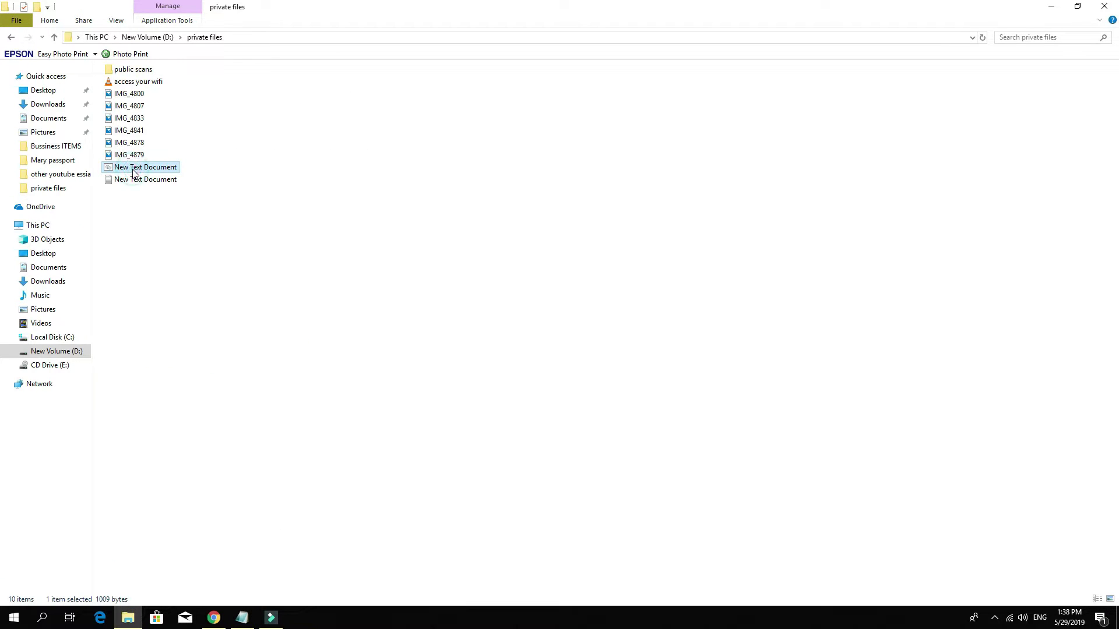
{"action": "double_click", "coordinate": [134, 168]}
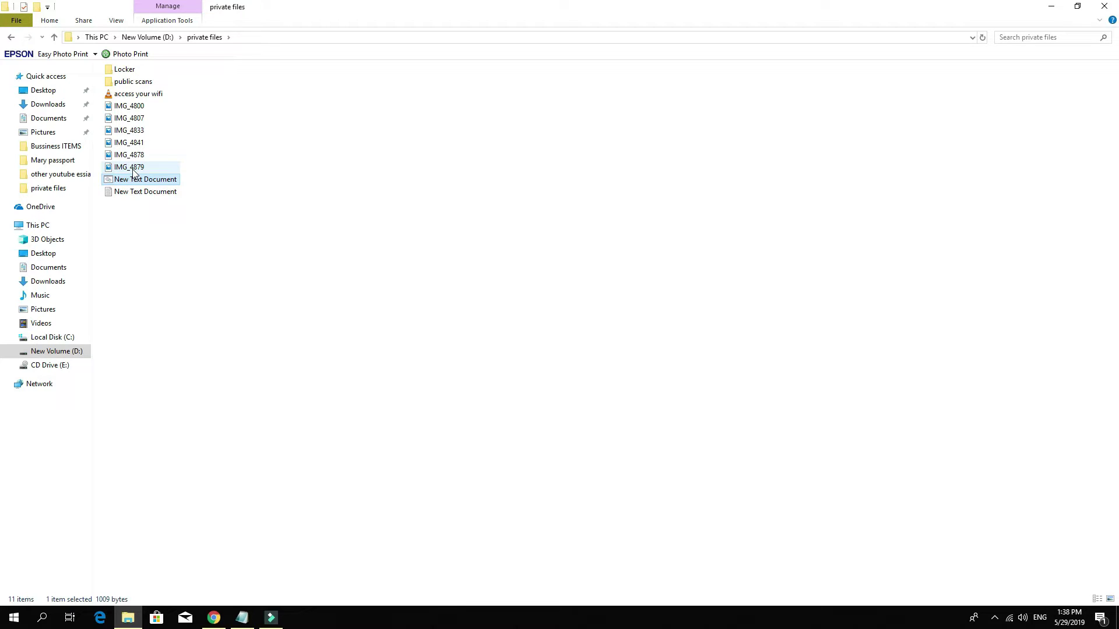
{"action": "left_click", "coordinate": [126, 69]}
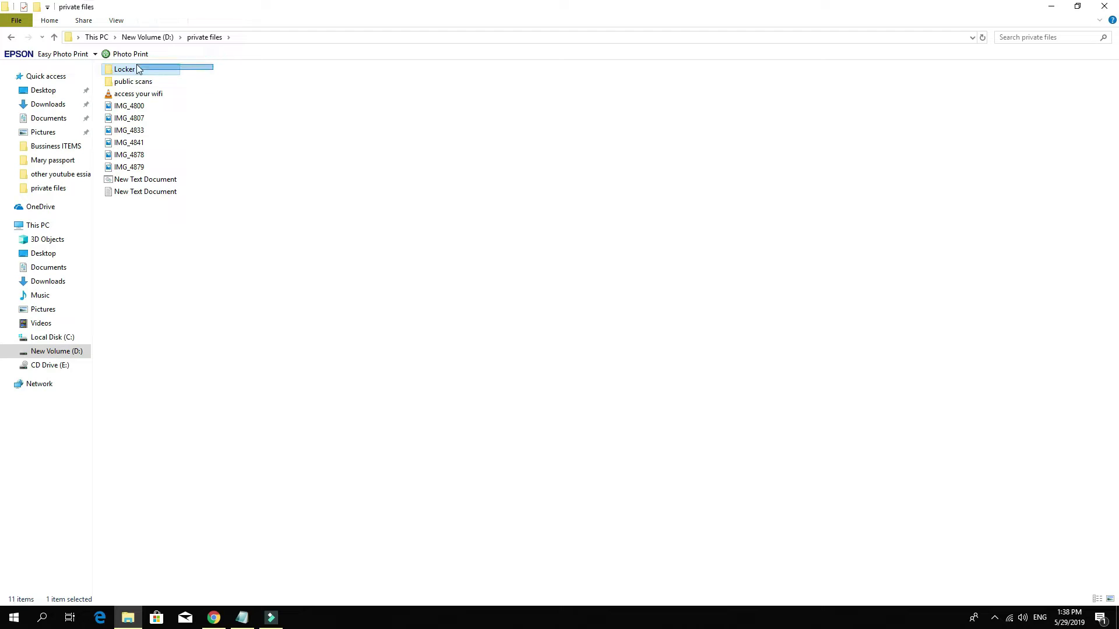
{"action": "left_click", "coordinate": [242, 228]}
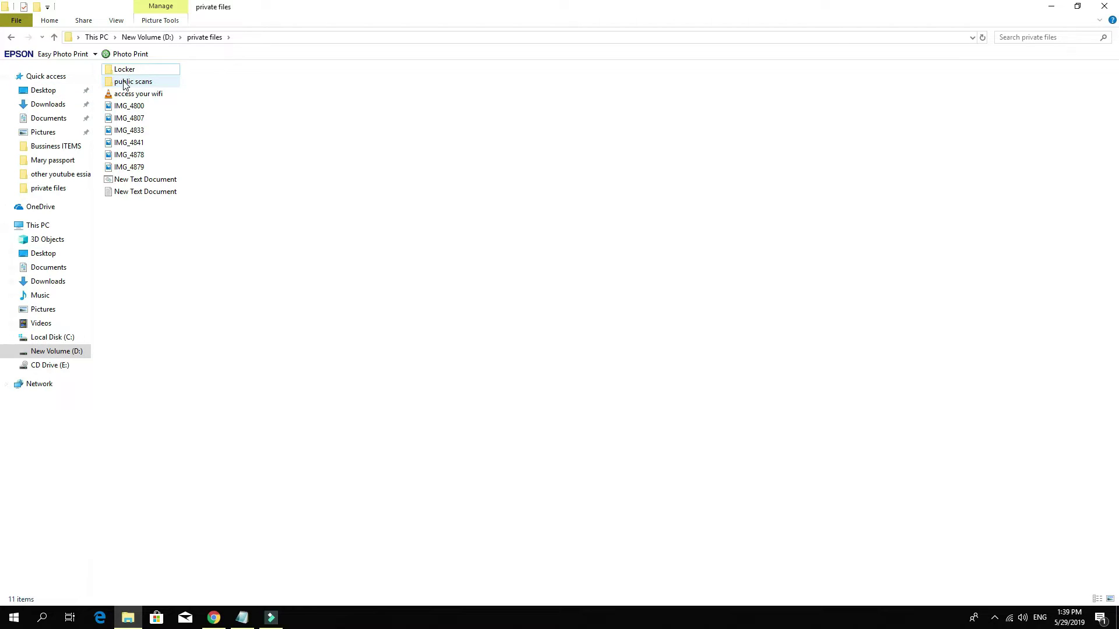
Step: Select all the other files, from public scans through IMG_4878, and cut them
{"action": "left_click_drag", "start_coordinate": [126, 85], "coordinate": [142, 123]}
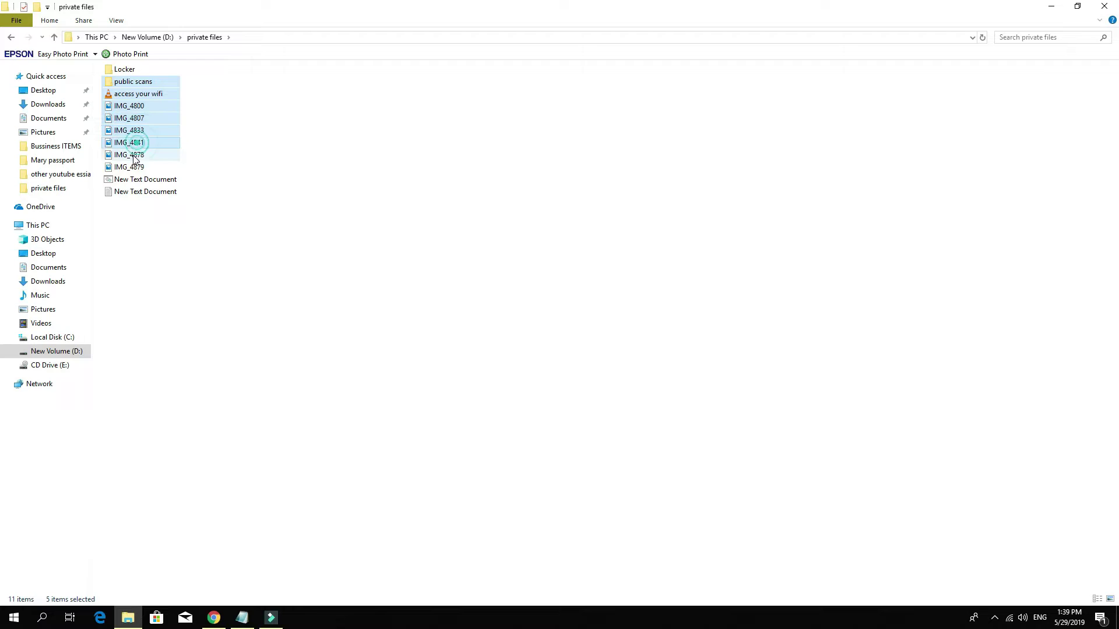
{"action": "left_click_drag", "start_coordinate": [143, 124], "coordinate": [139, 194]}
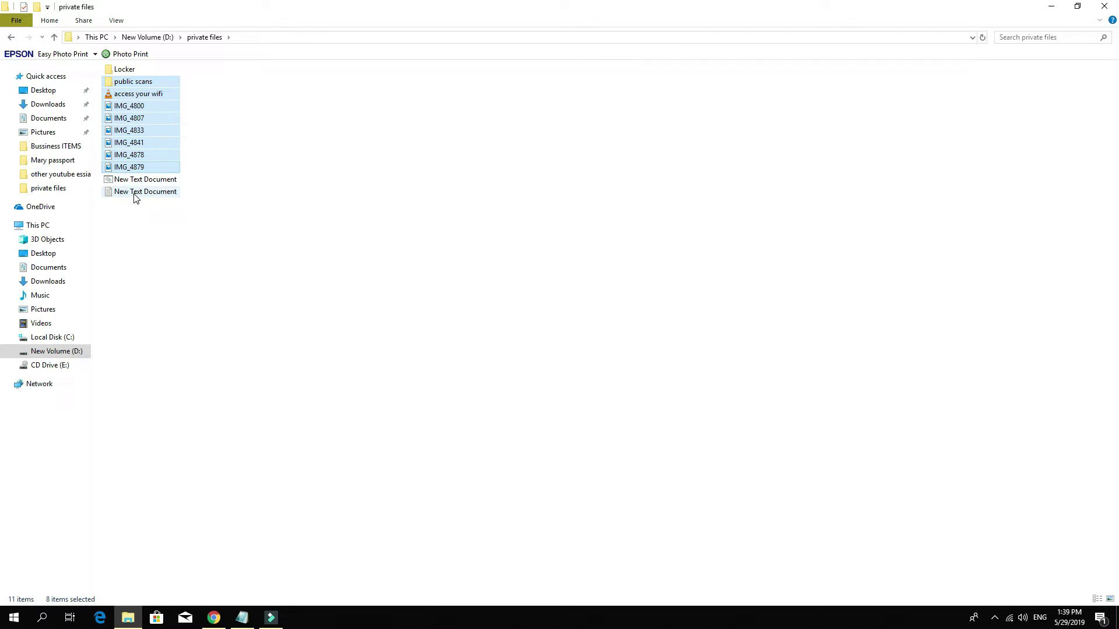
{"action": "left_click", "coordinate": [140, 195], "text": "ctrl"}
{"action": "right_click", "coordinate": [145, 109]}
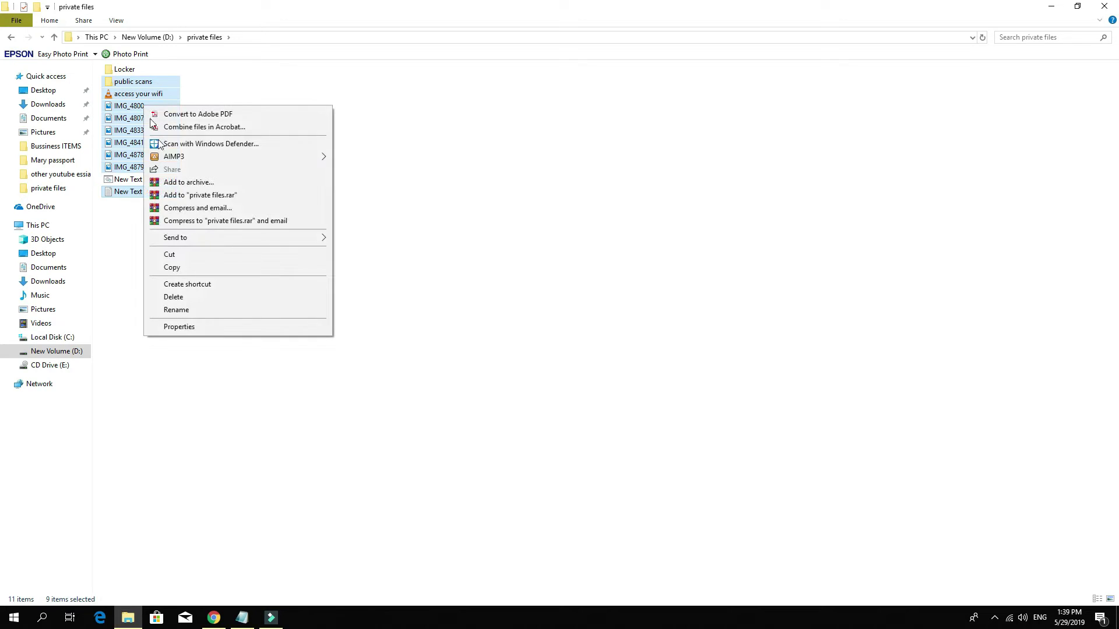
{"action": "left_click", "coordinate": [168, 254]}
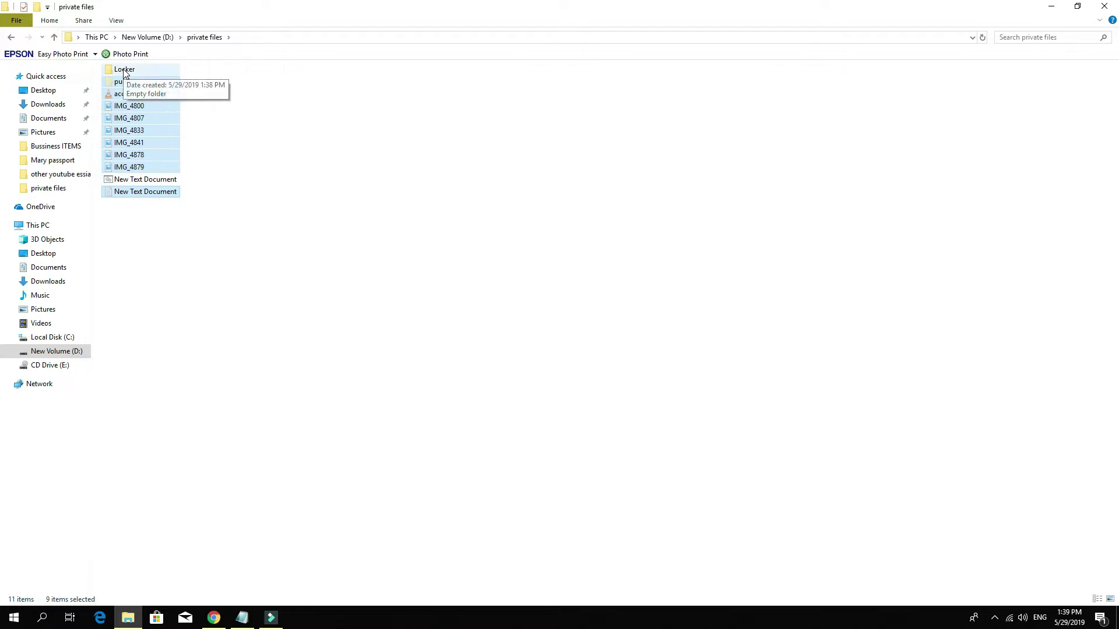
Step: Paste the cut files into Locker and return to private files
{"action": "double_click", "coordinate": [125, 70]}
{"action": "right_click", "coordinate": [333, 224]}
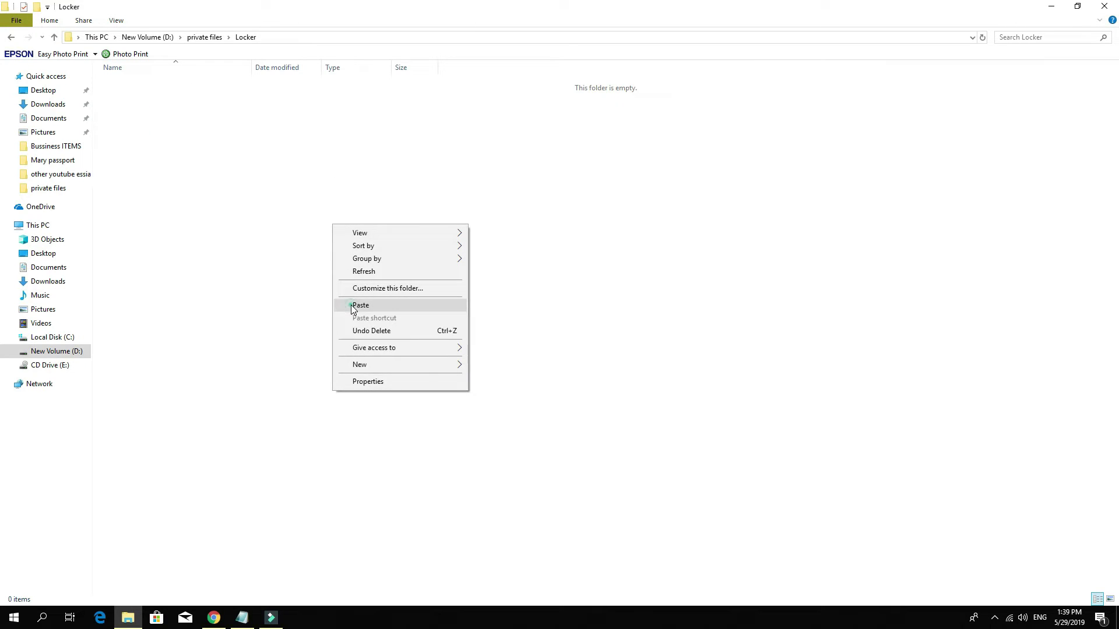
{"action": "left_click", "coordinate": [361, 306]}
{"action": "left_click", "coordinate": [376, 280]}
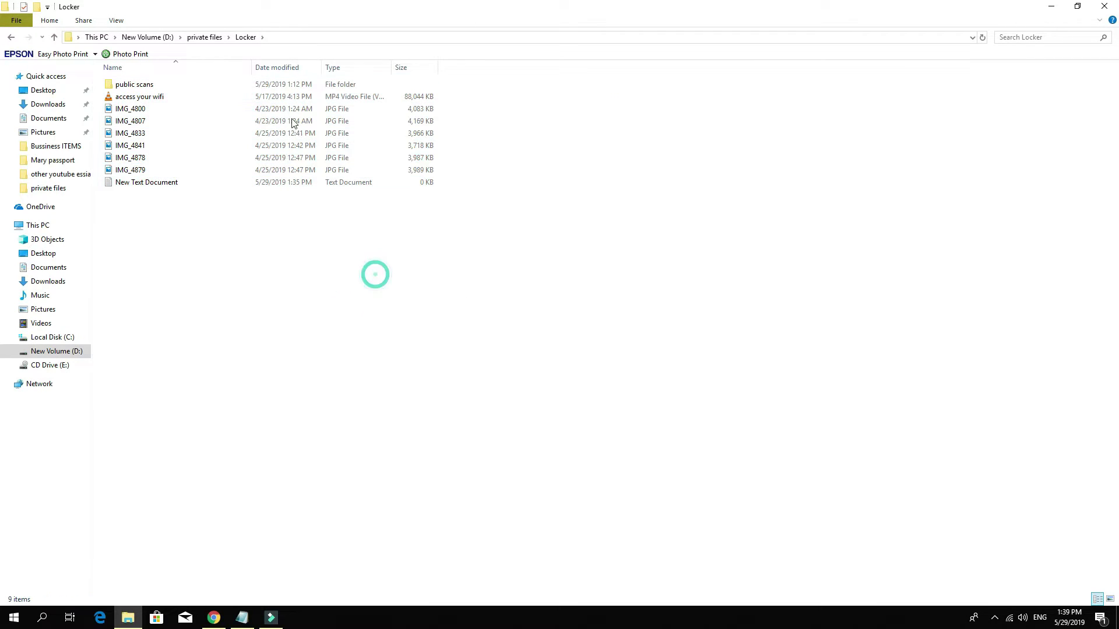
{"action": "left_click", "coordinate": [12, 38]}
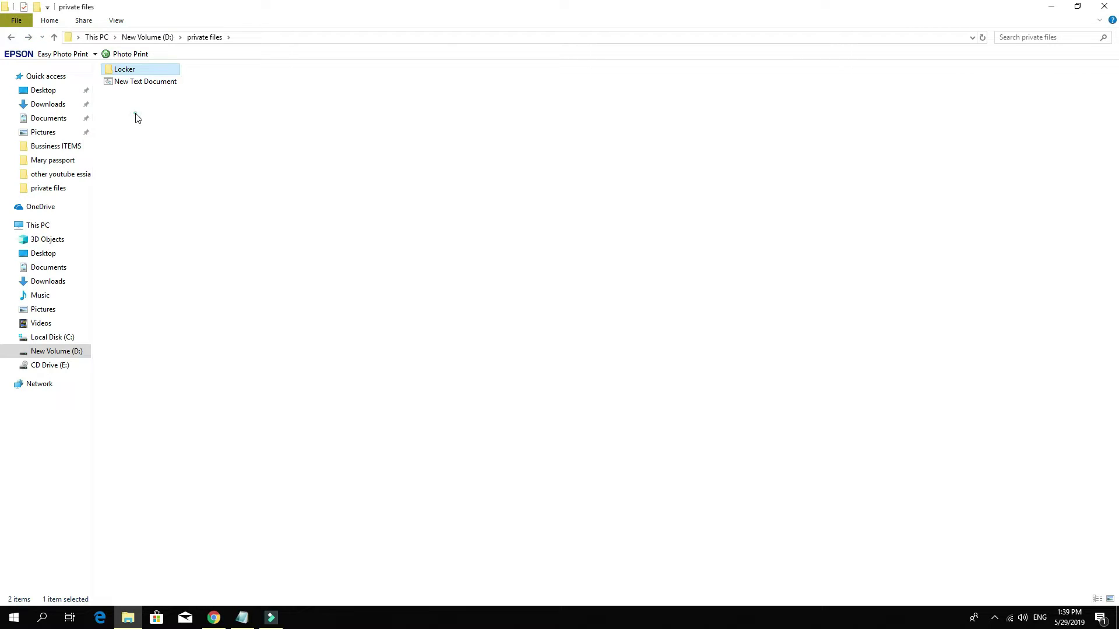
{"action": "left_click", "coordinate": [137, 117]}
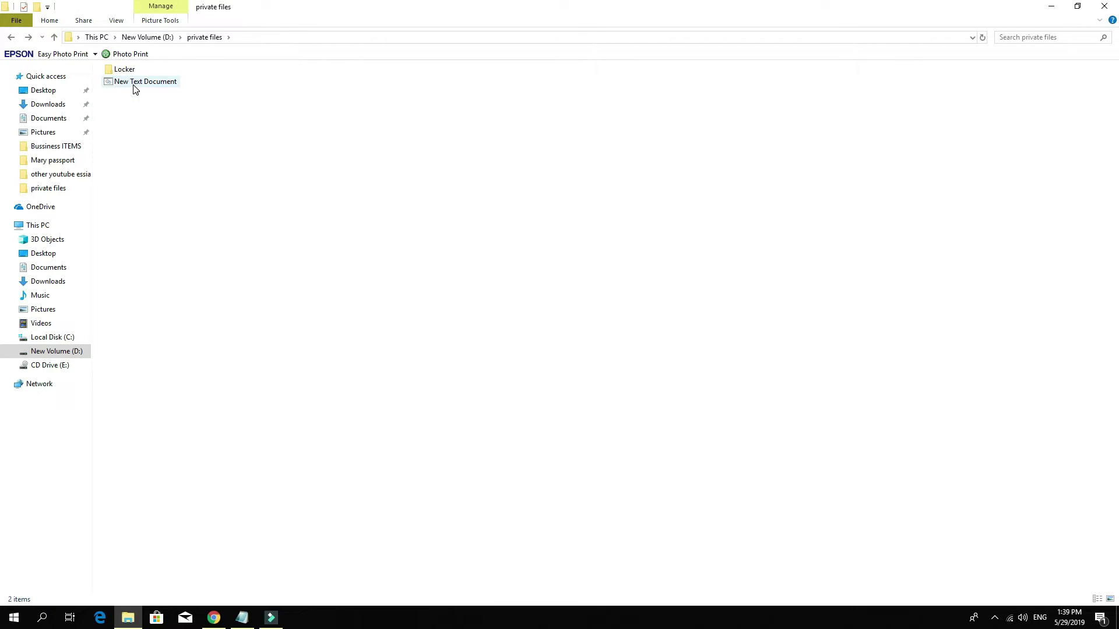
{"action": "double_click", "coordinate": [135, 83]}
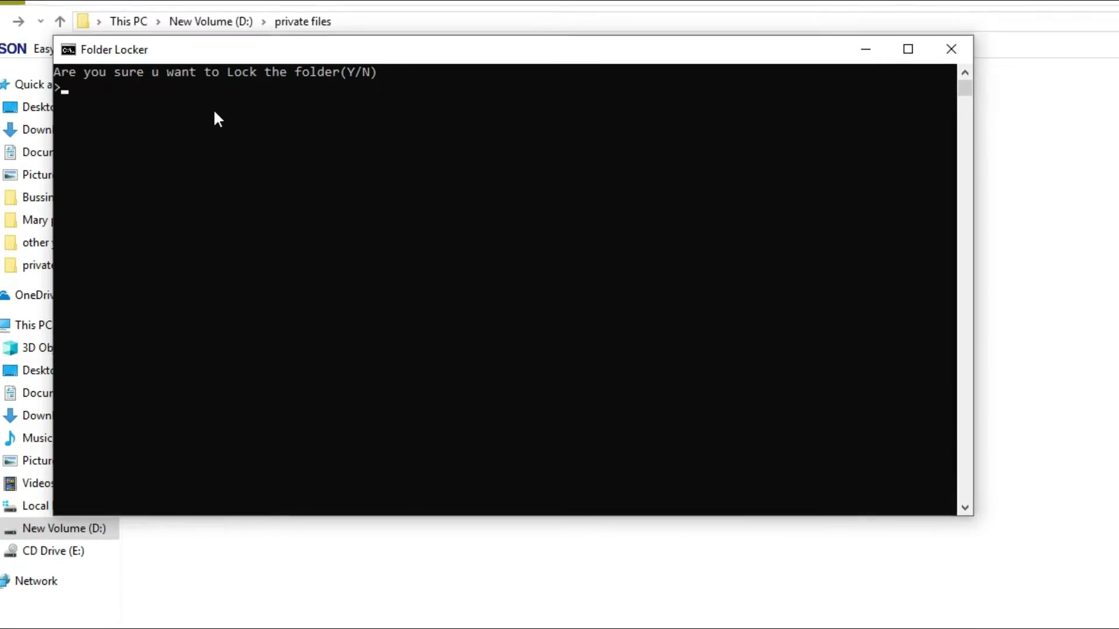
{"action": "type", "text": "Y"}
{"action": "key", "text": "Return"}
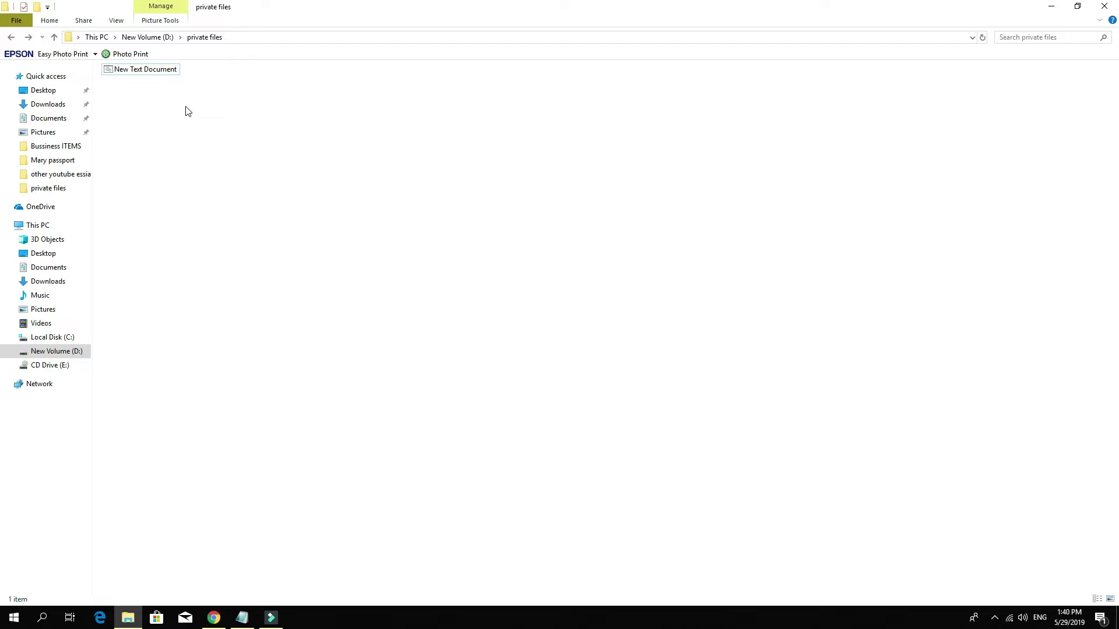
{"action": "double_click", "coordinate": [151, 76]}
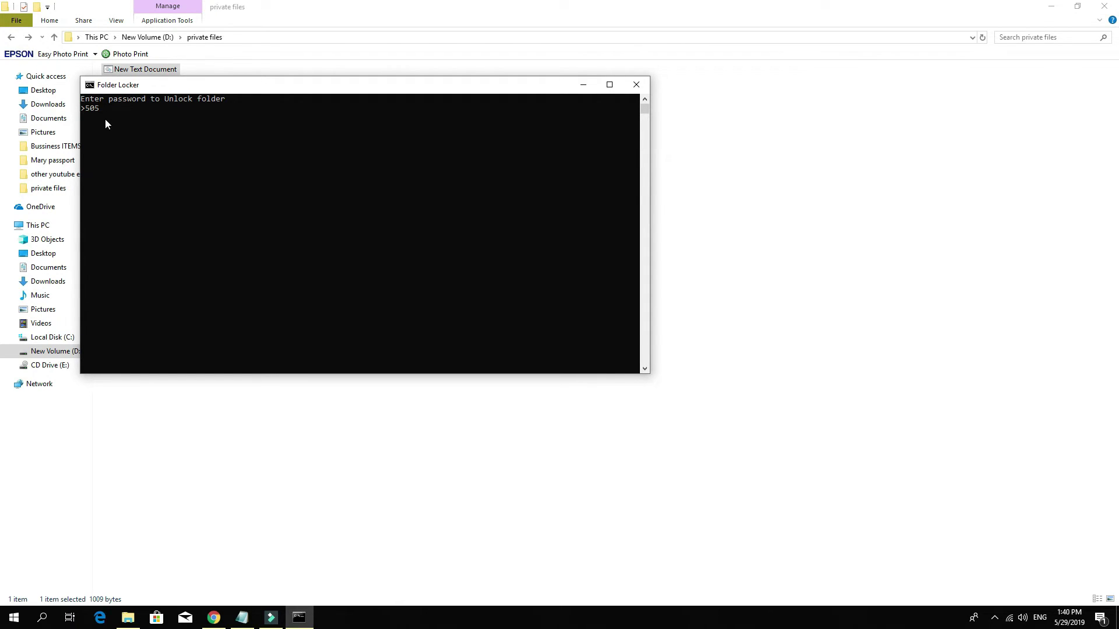
{"action": "key", "text": "Return"}
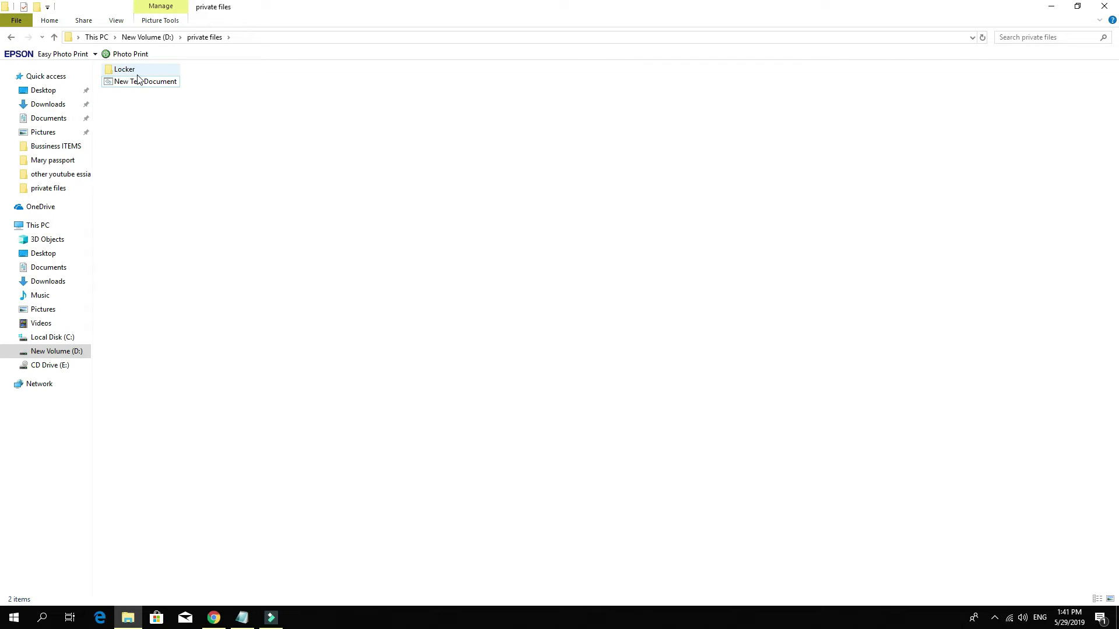
Step: Lock Locker again with Y and reopen private files to confirm it stays hidden
{"action": "double_click", "coordinate": [138, 82]}
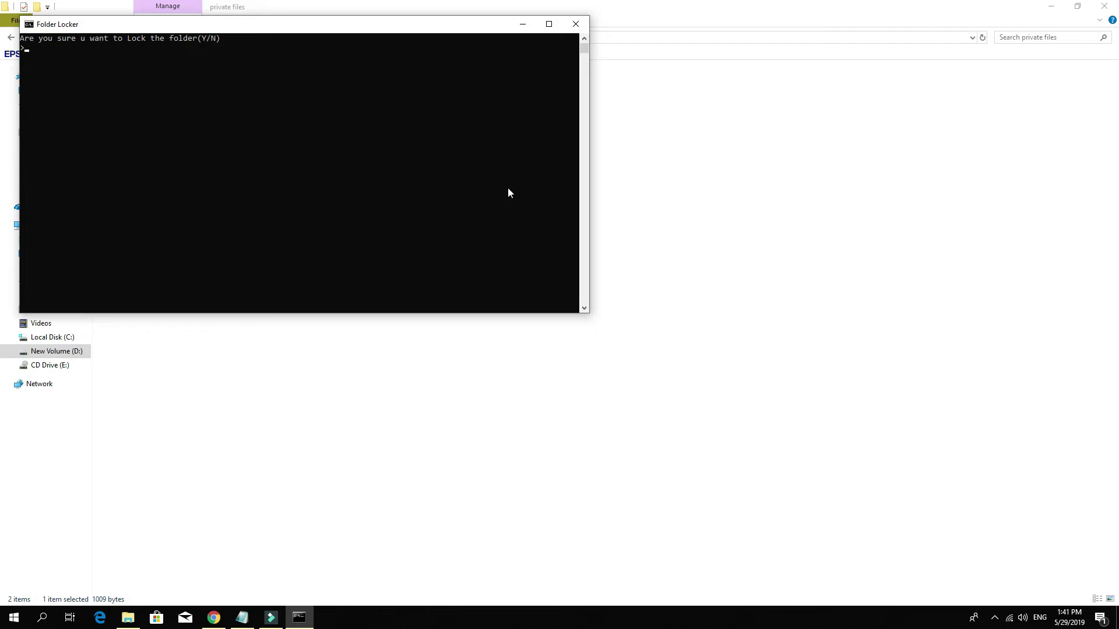
{"action": "type", "text": "y"}
{"action": "key", "text": "Return"}
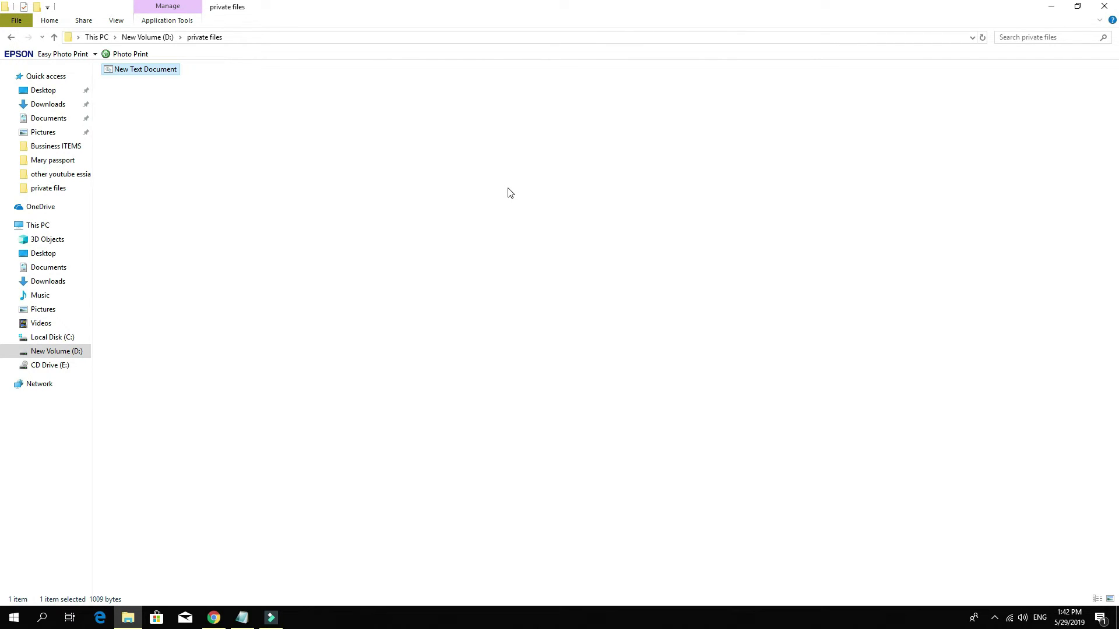
{"action": "key", "text": "BackSpace"}
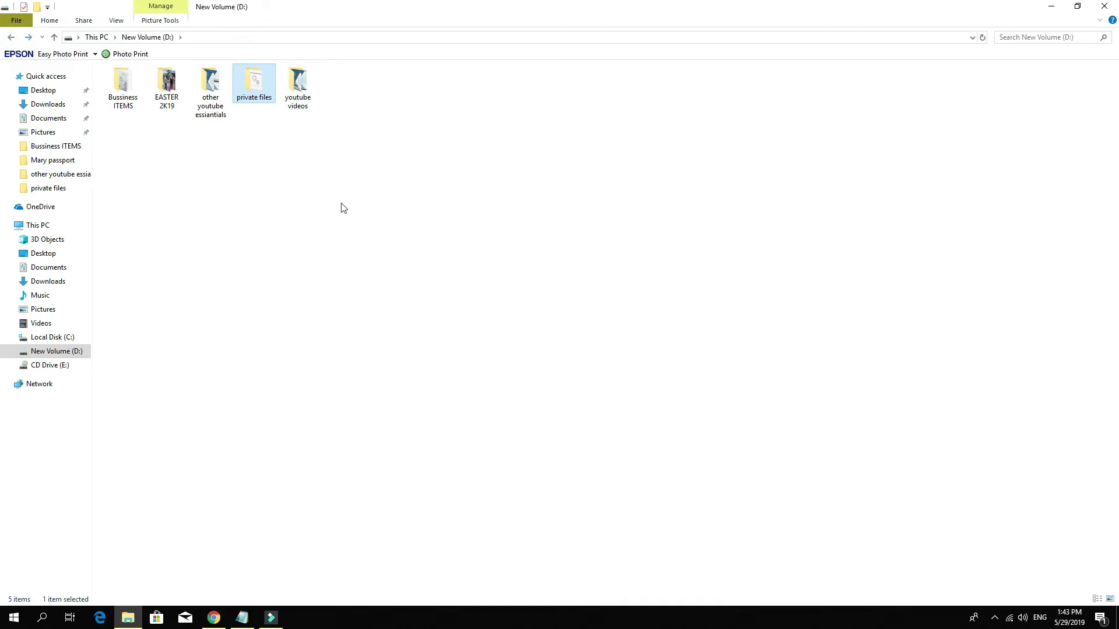
{"action": "double_click", "coordinate": [260, 86]}
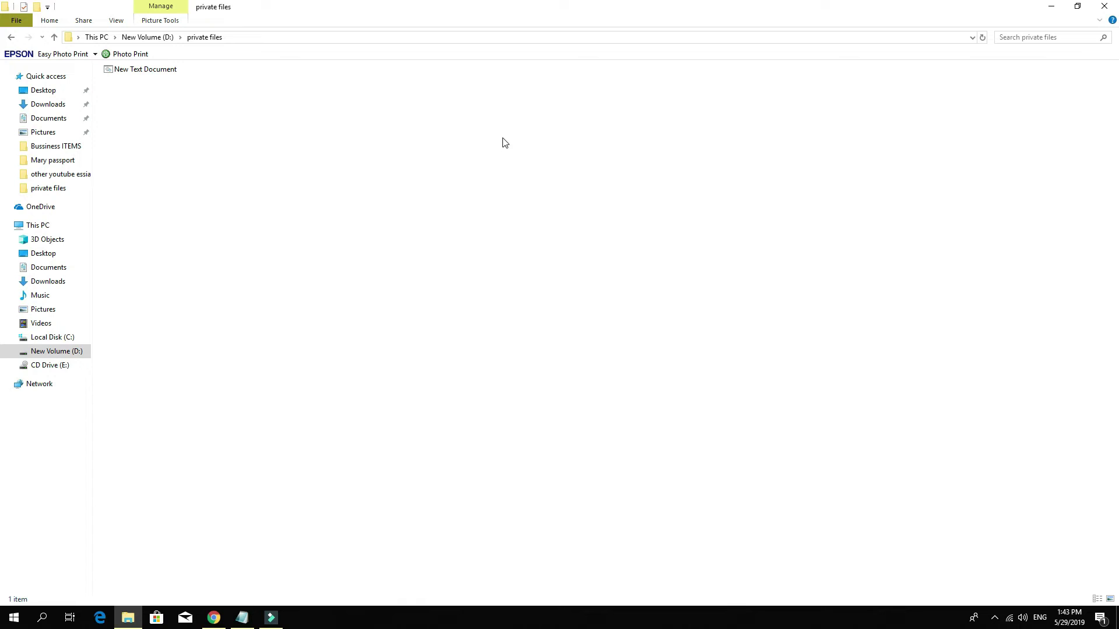
{"action": "left_click", "coordinate": [157, 74]}
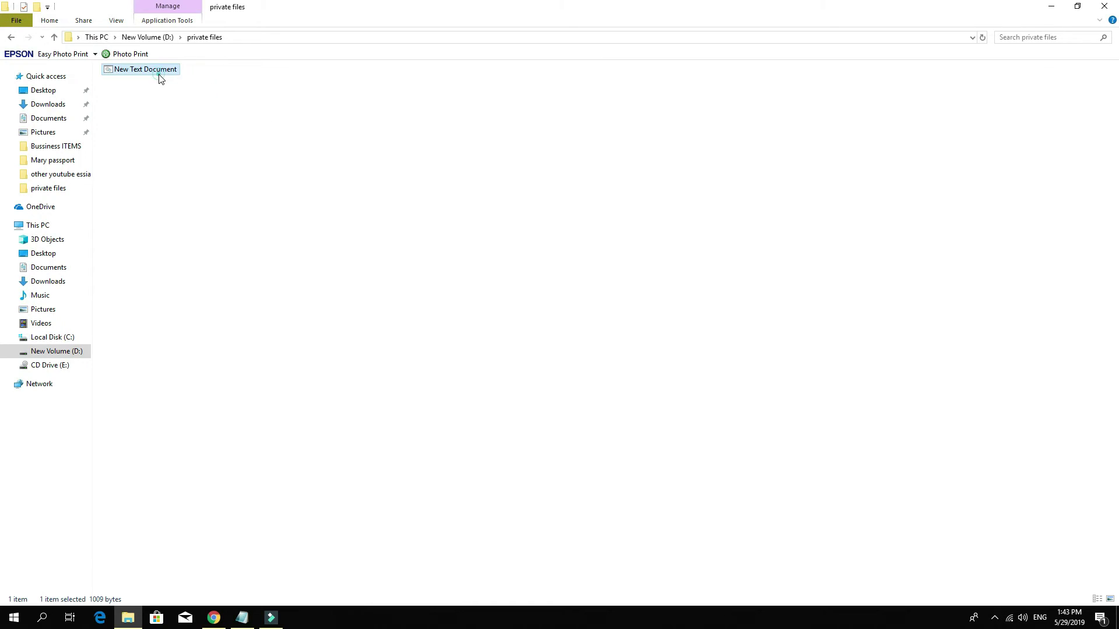
Step: Run the .bat script to bring up the unlock password prompt
{"action": "double_click", "coordinate": [158, 74]}
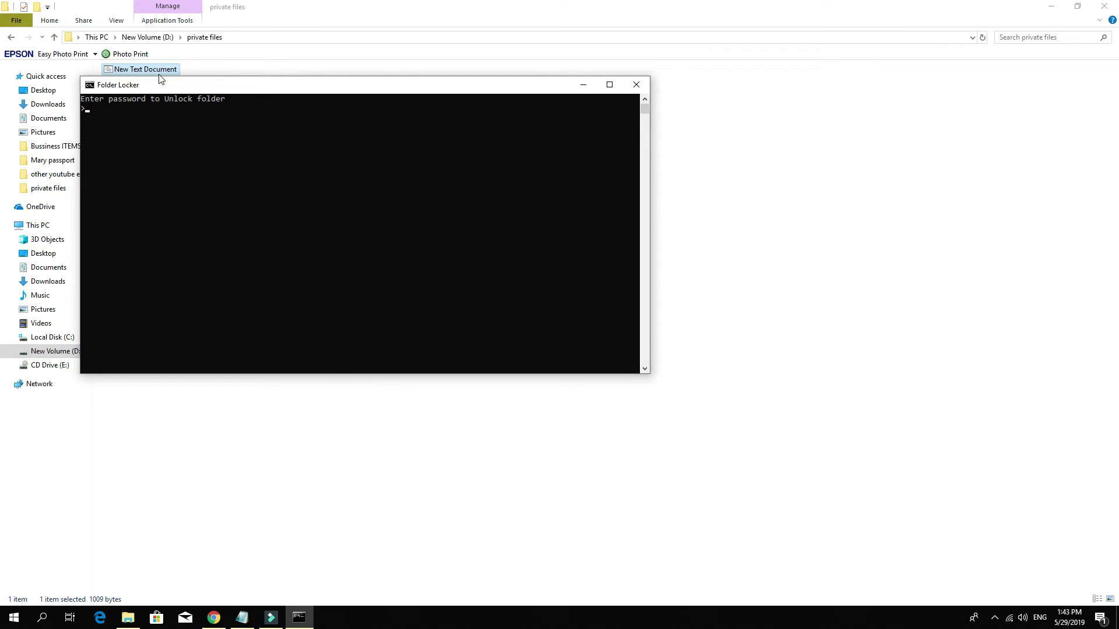